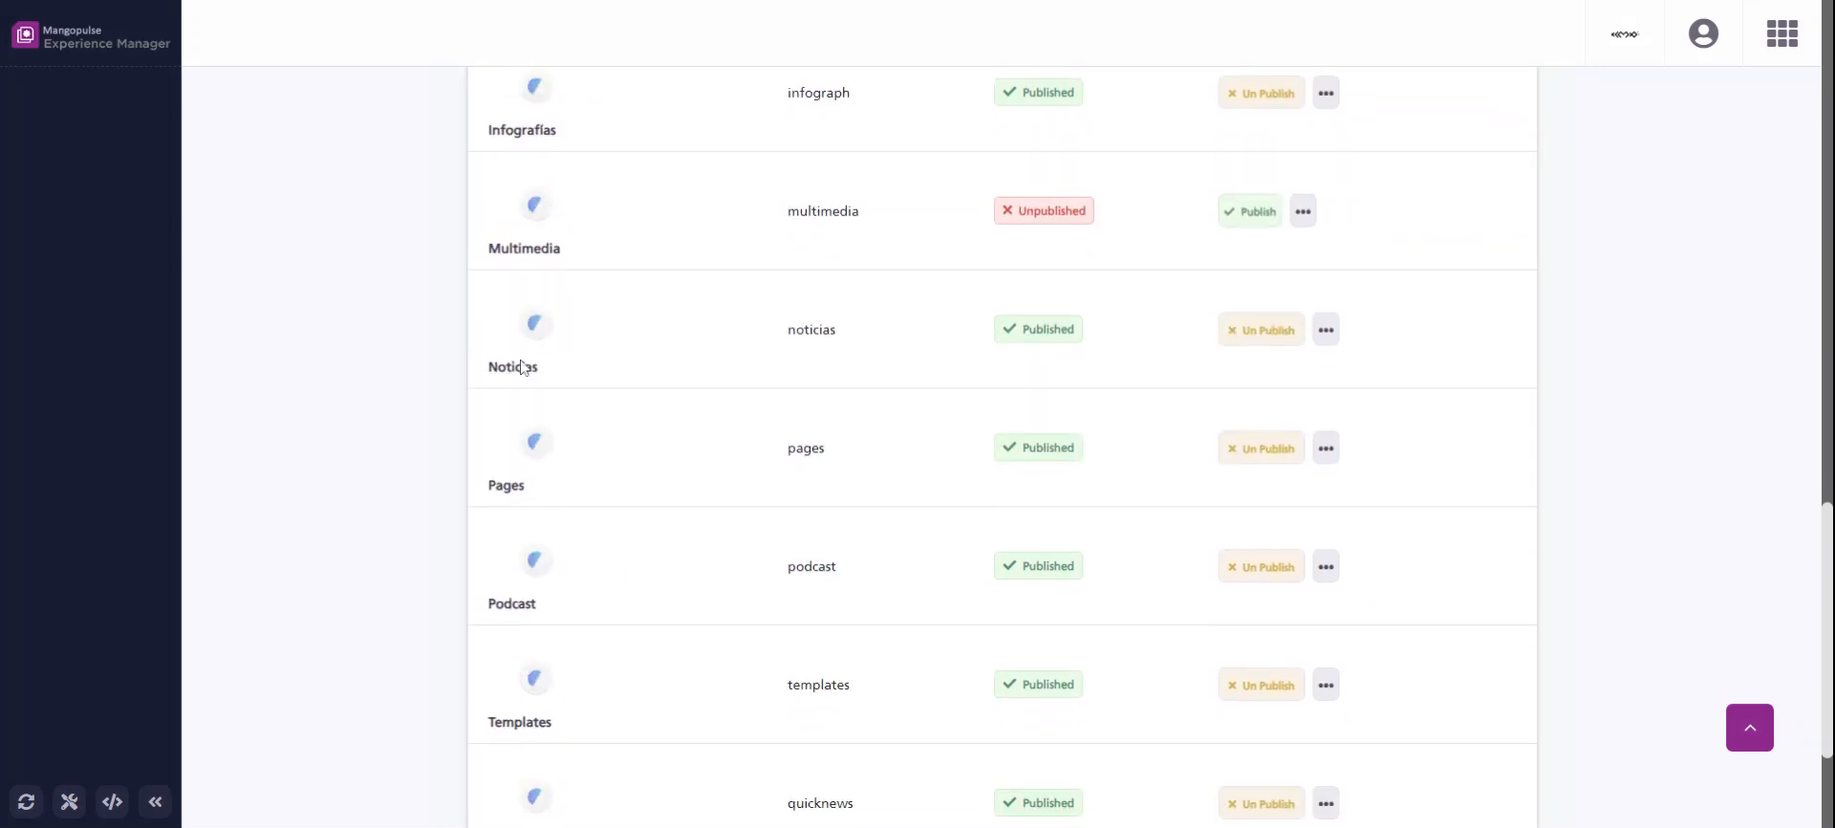
# Open the relations of the Noticias post type and add a blank relation below Autora.
pyautogui.click(521, 368)
pyautogui.click(922, 238)
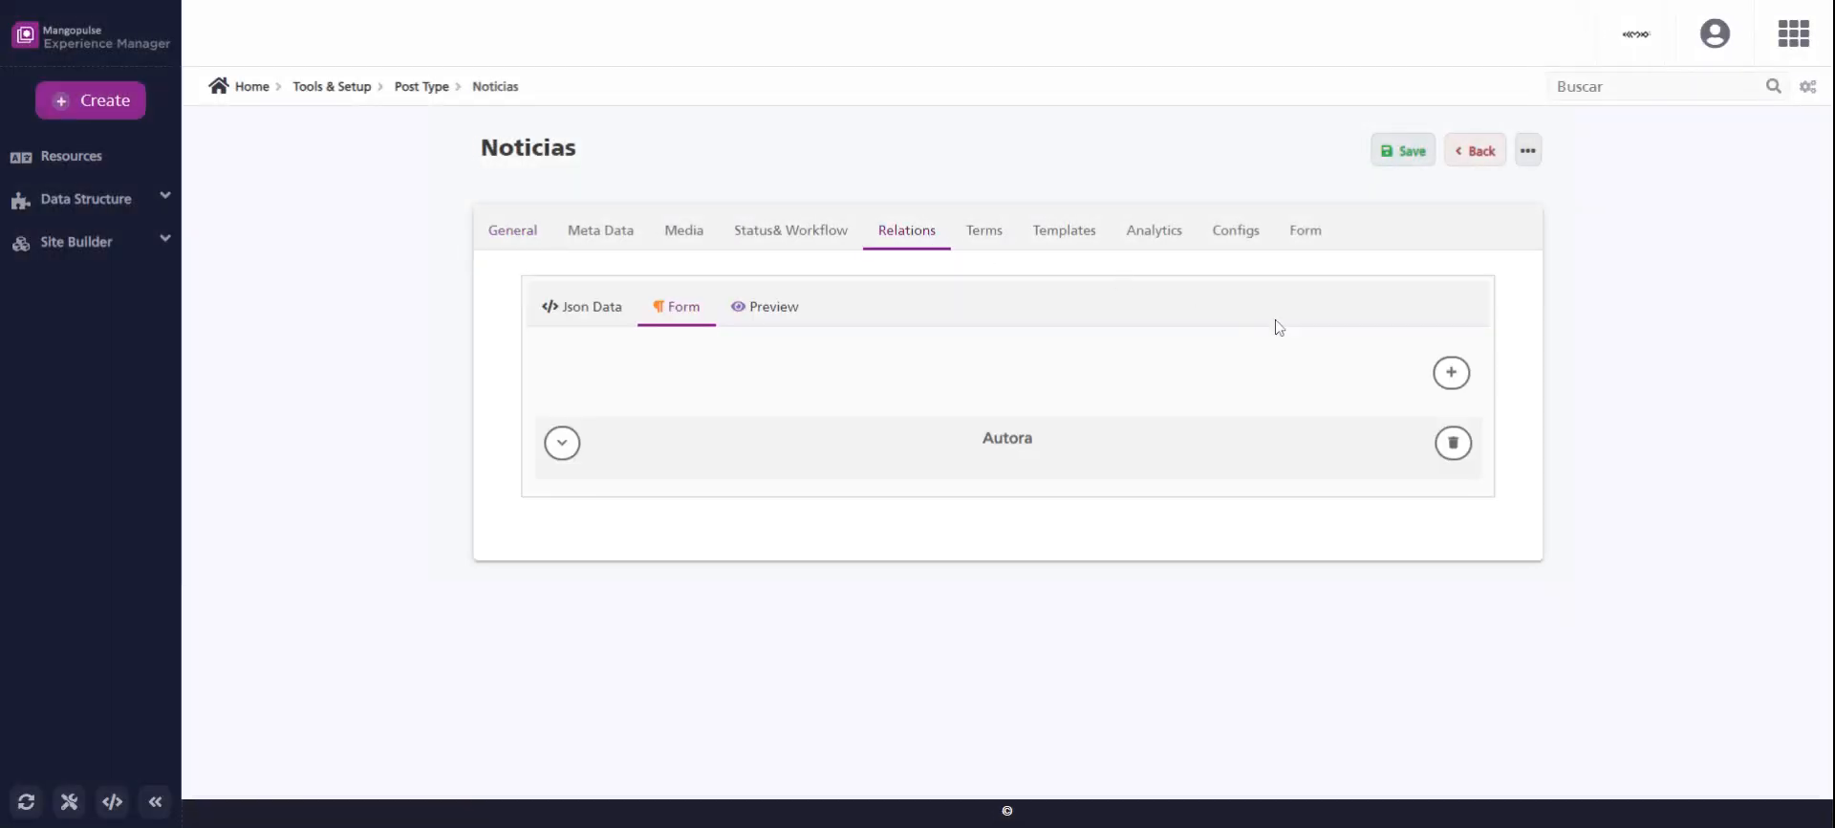
pyautogui.click(1446, 372)
# Name the new Noticias relation Coberturas and give it the code coverage.
pyautogui.scroll(-3, 1294, 373)
pyautogui.click(886, 321)
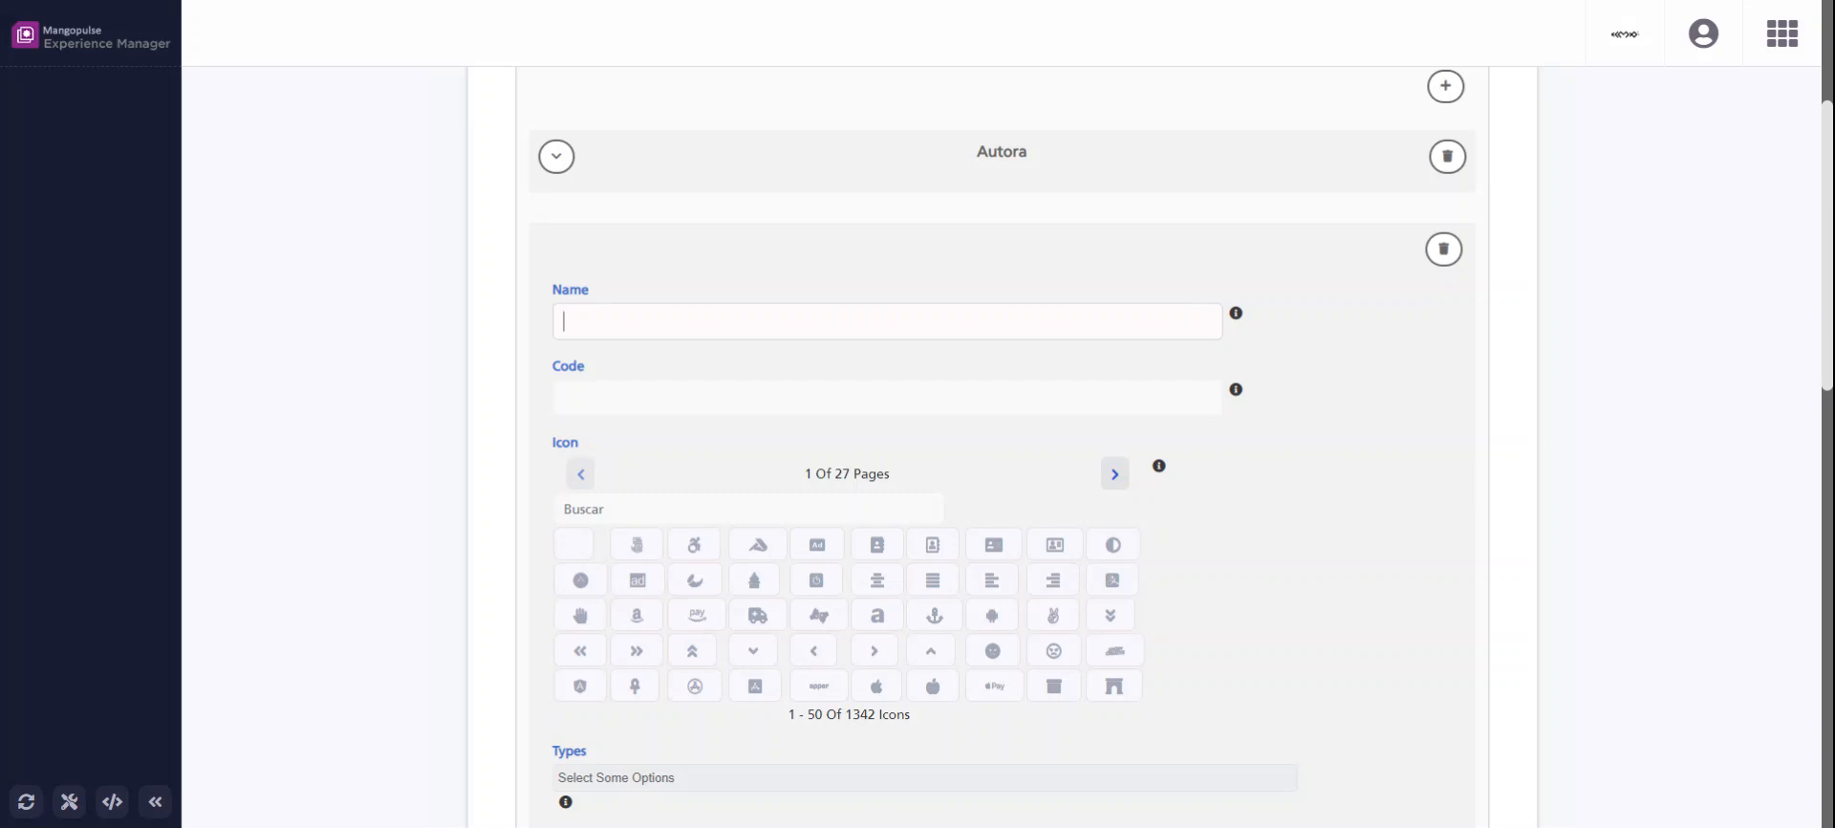
pyautogui.write('Coberturas')
pyautogui.write('coverage')
pyautogui.moveTo(639, 399); pyautogui.dragTo(560, 399)
pyautogui.doubleClick(585, 398)
pyautogui.moveTo(626, 398); pyautogui.dragTo(545, 405)
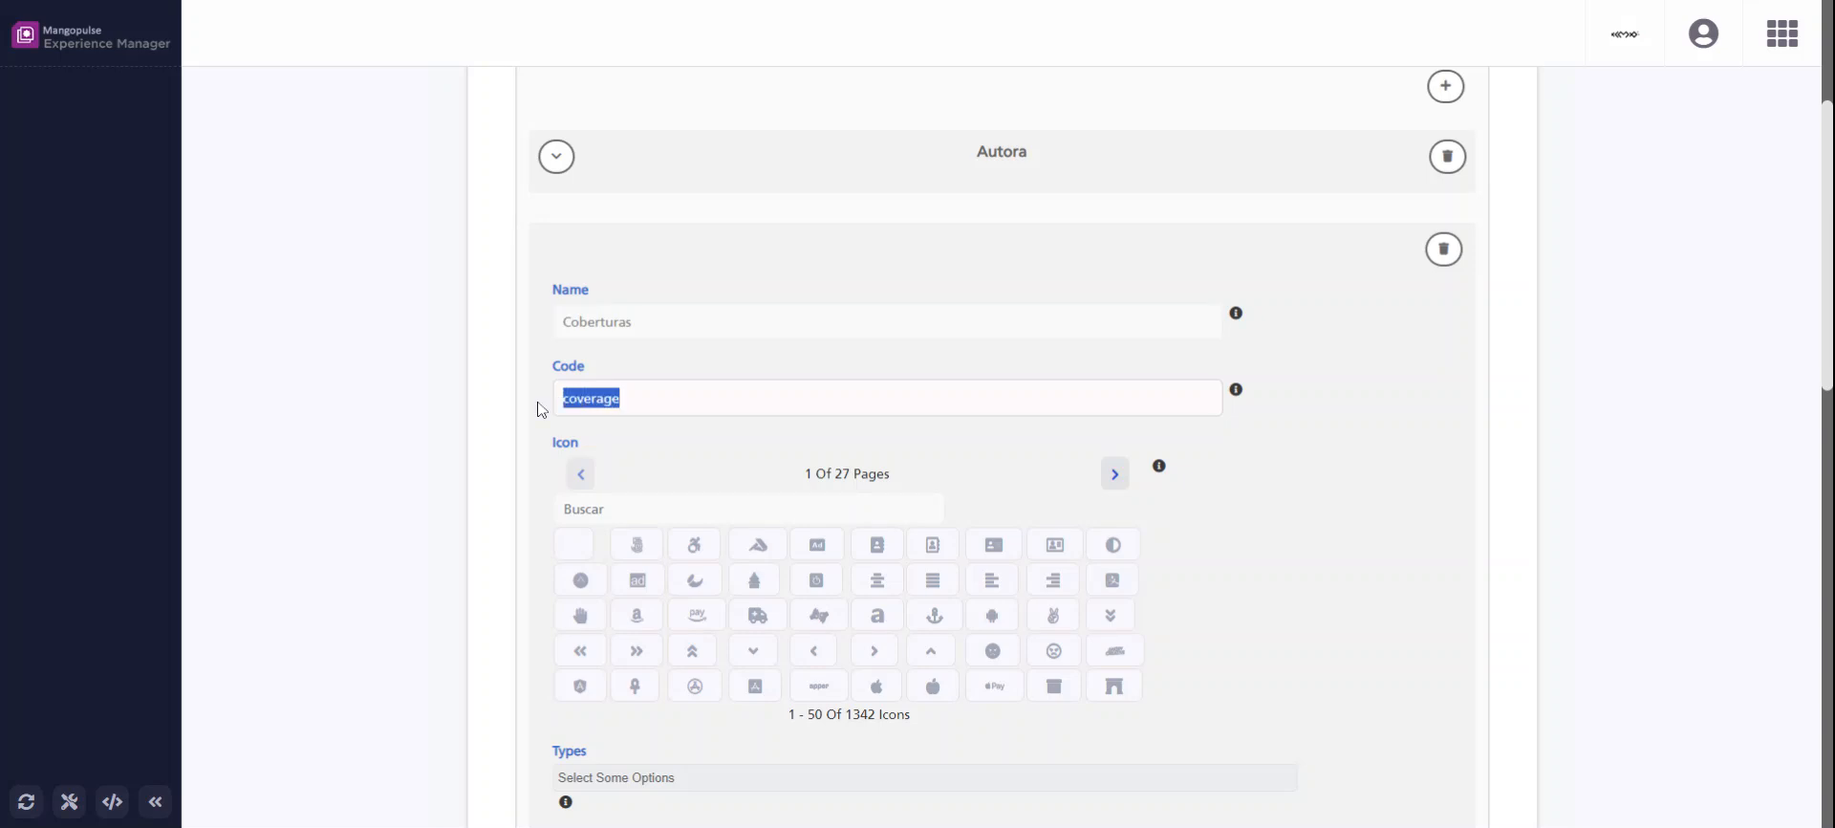
pyautogui.click(707, 398)
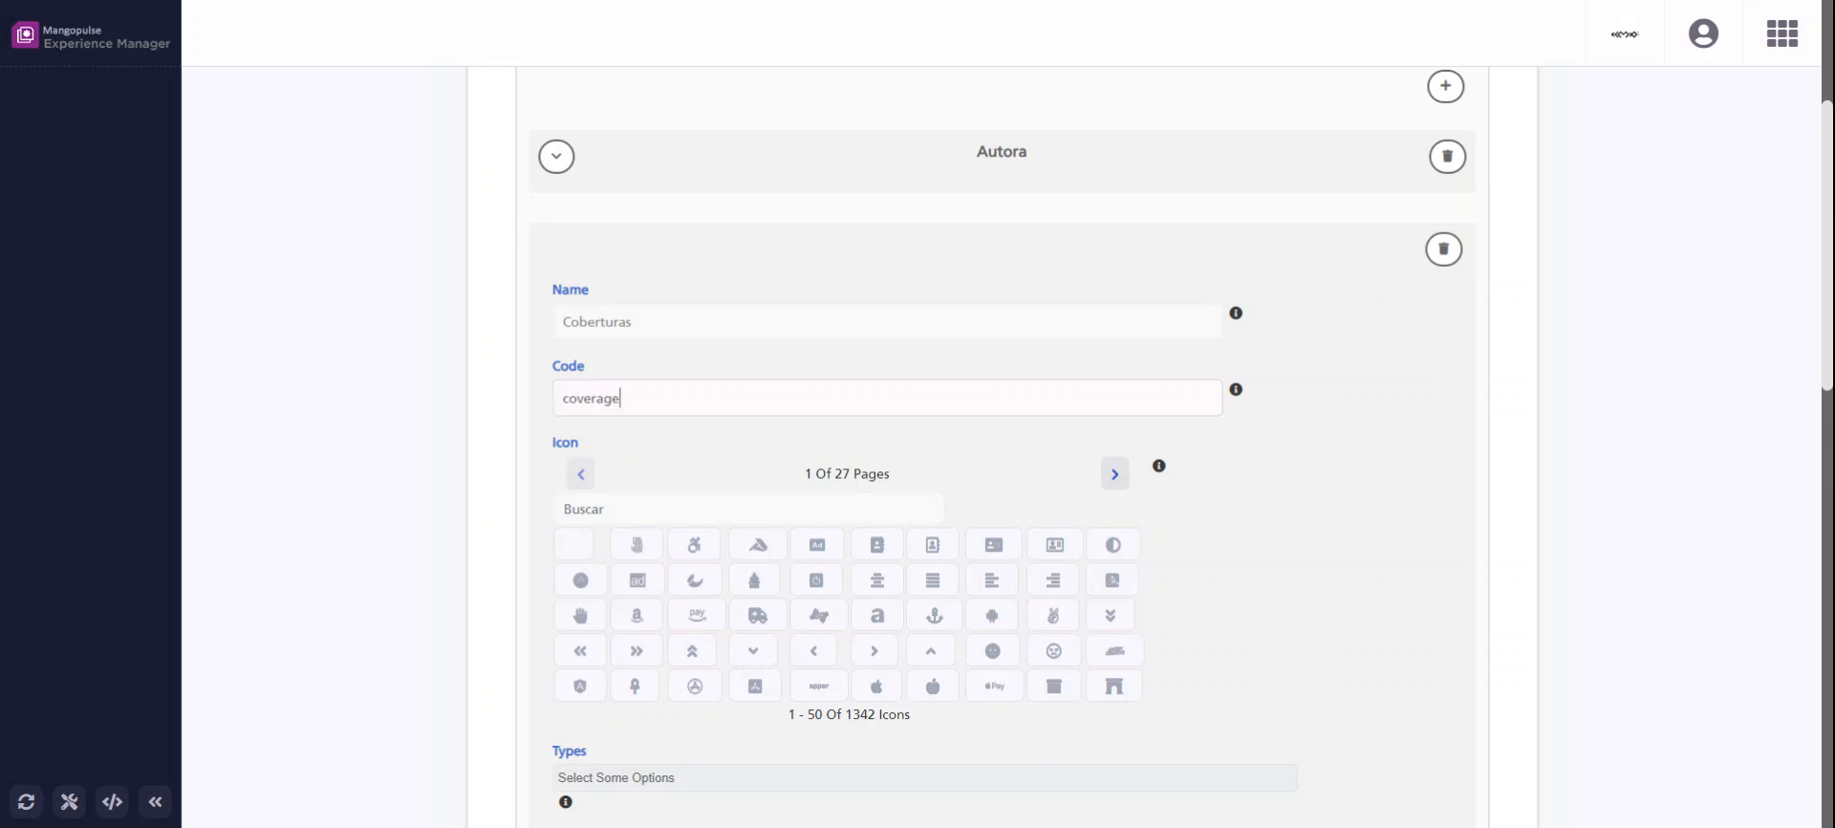
# Set the Coberturas relation's type to coverage and its maximum to 1.
pyautogui.scroll(-6, 737, 444)
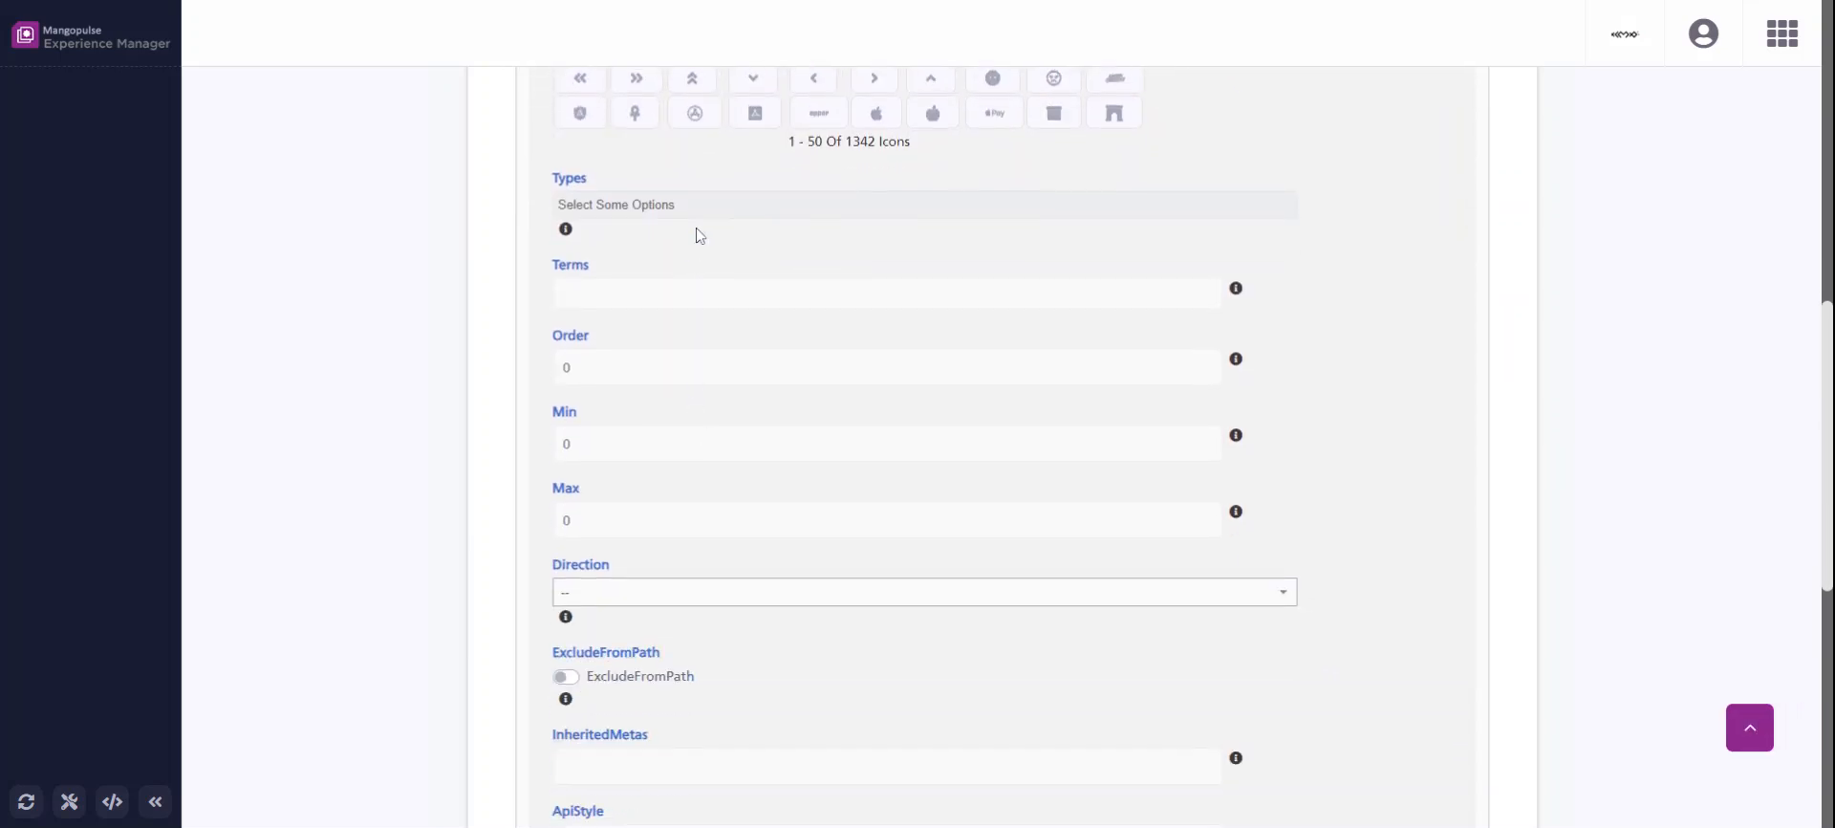
pyautogui.click(694, 214)
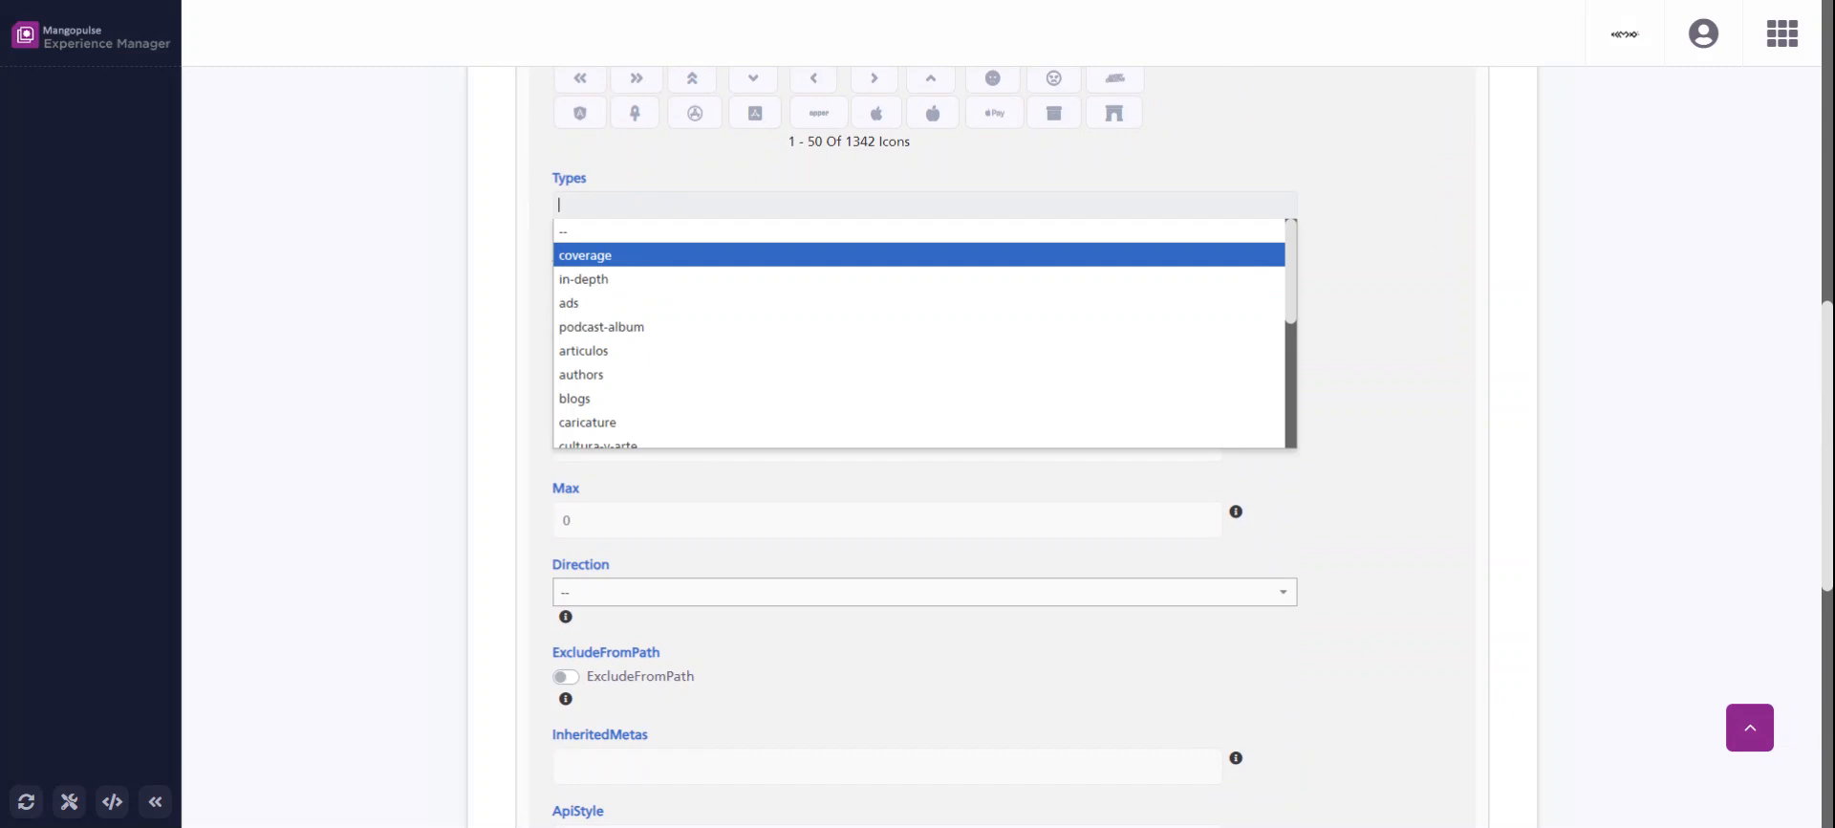
pyautogui.click(647, 255)
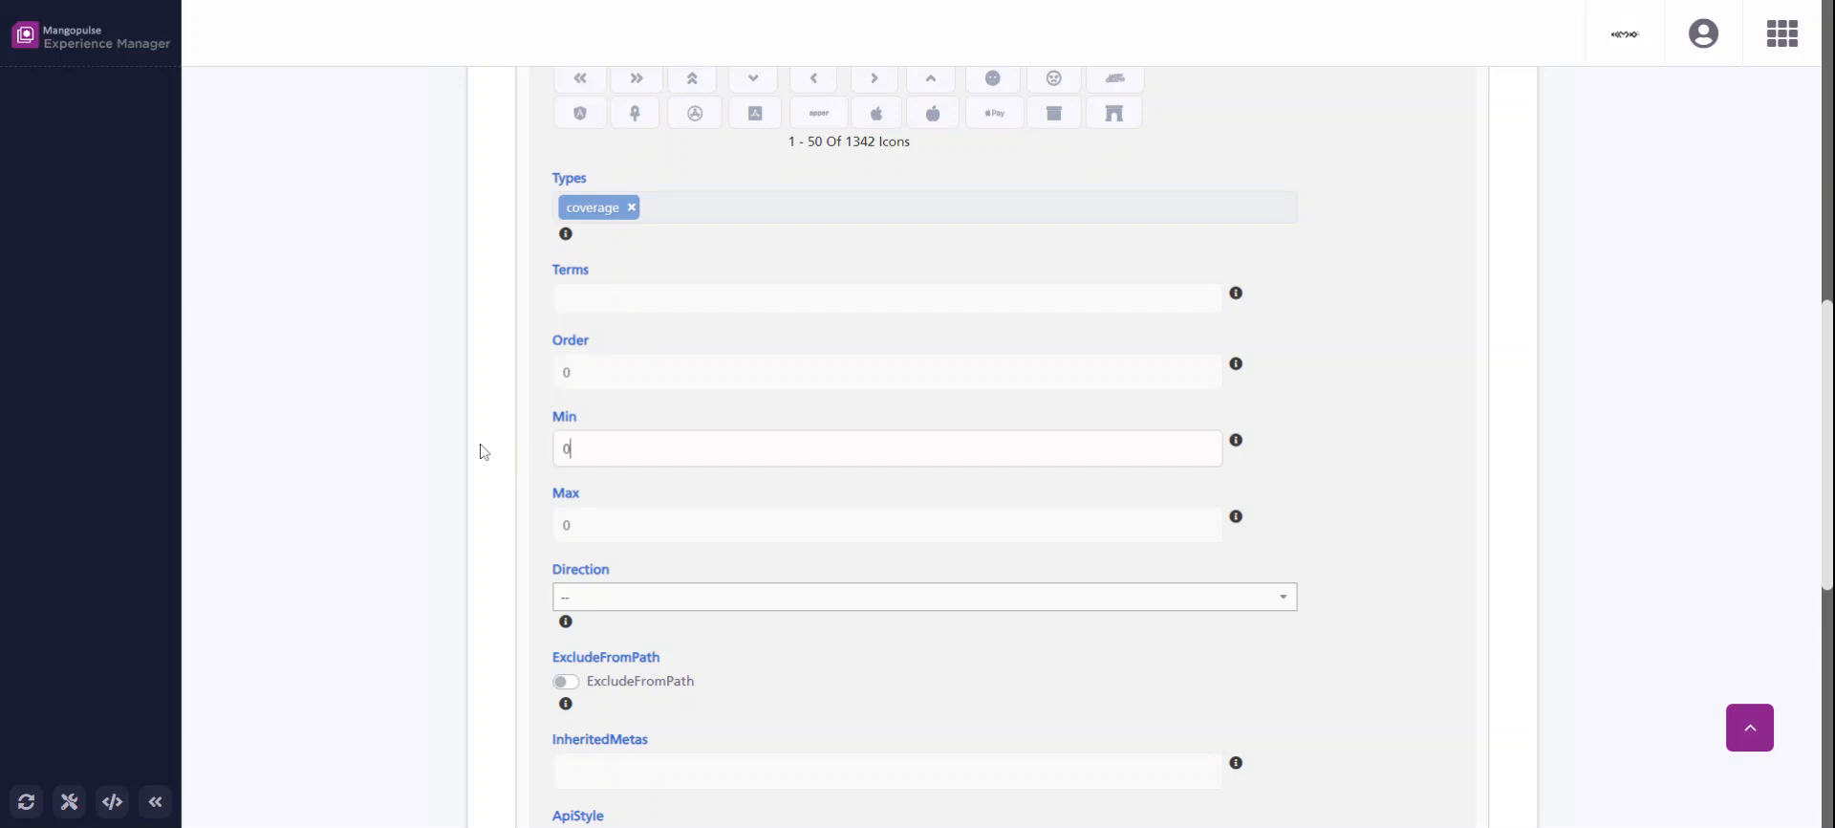
pyautogui.press('Tab')
# Set the Coberturas relation's direction to up and save the Noticias post type.
pyautogui.moveTo(614, 570); pyautogui.dragTo(516, 570)
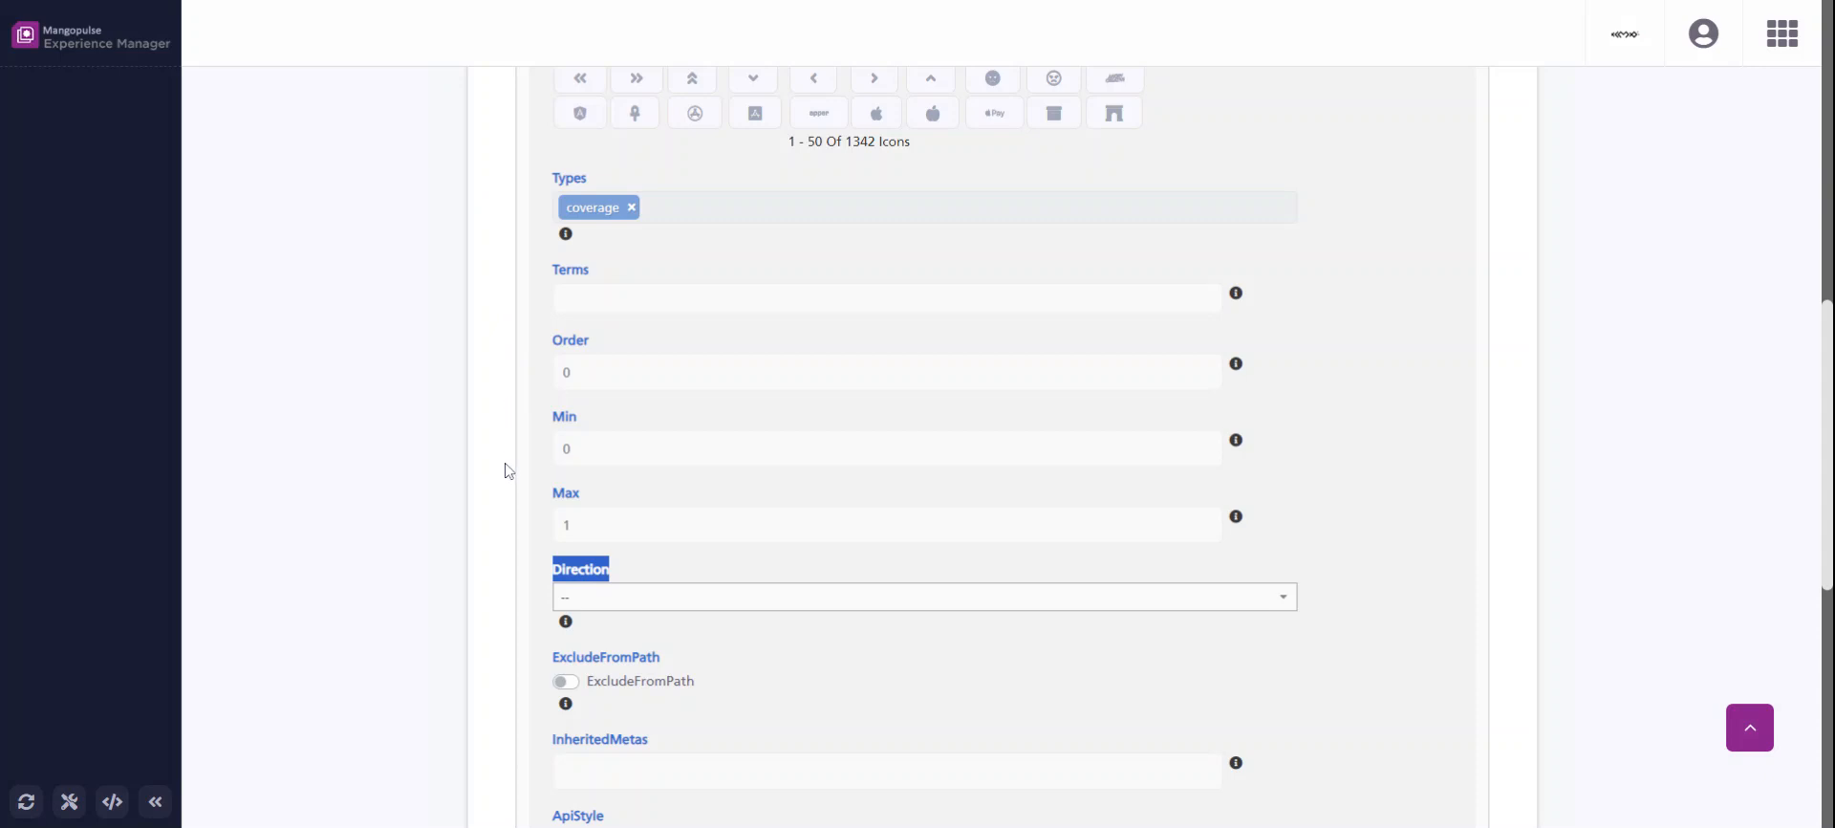
pyautogui.click(575, 600)
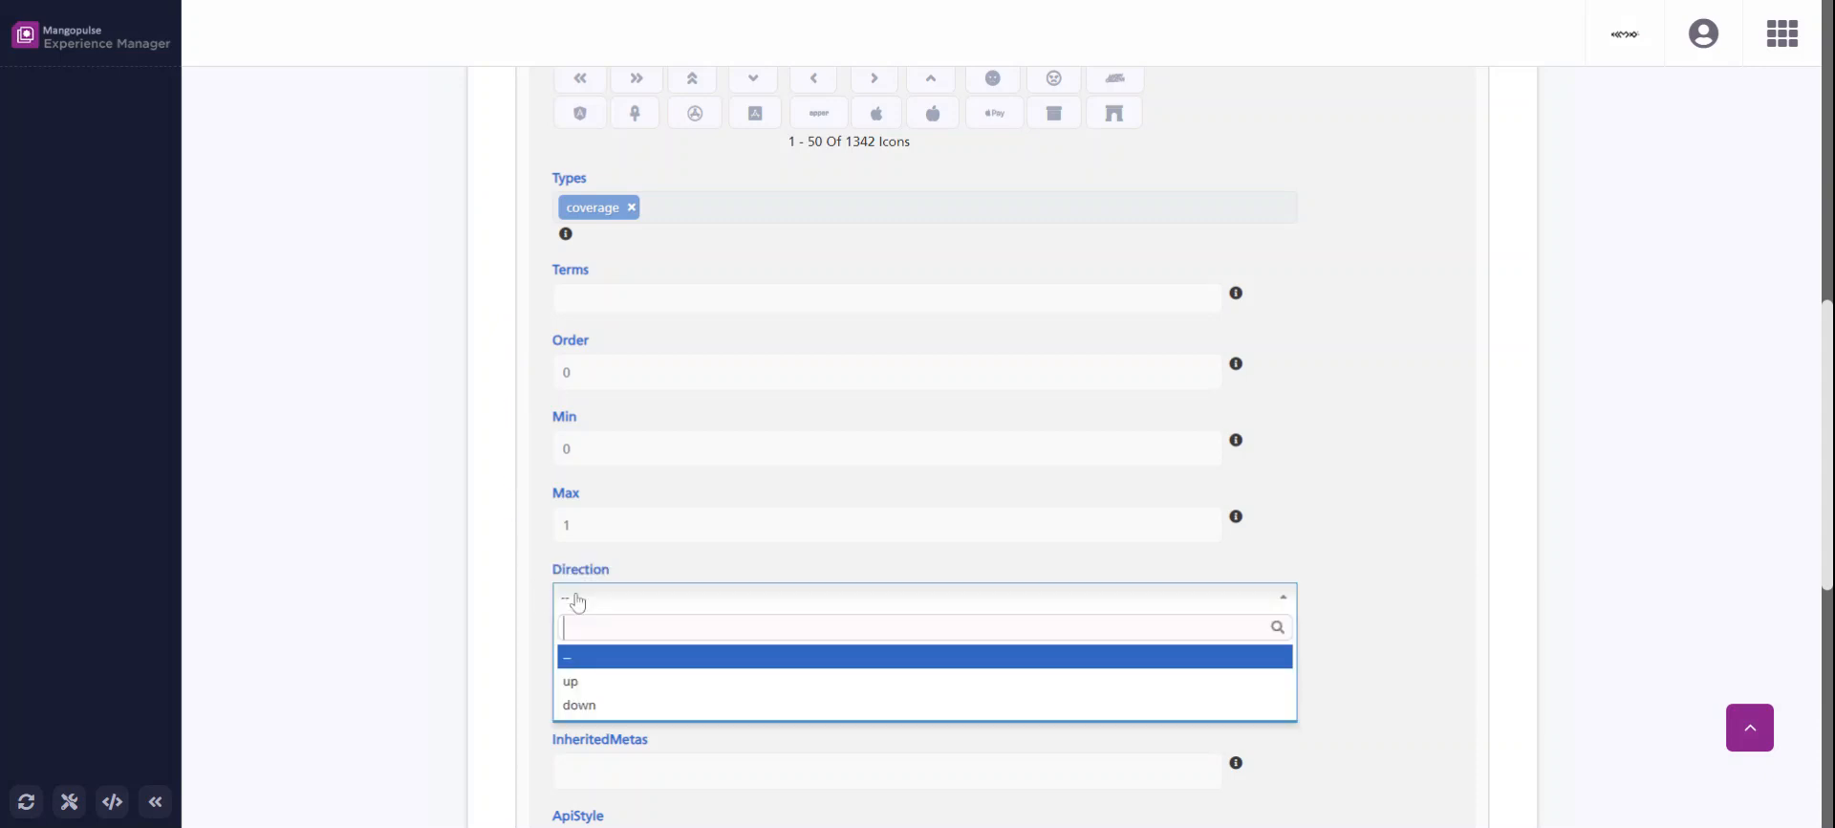
pyautogui.click(582, 684)
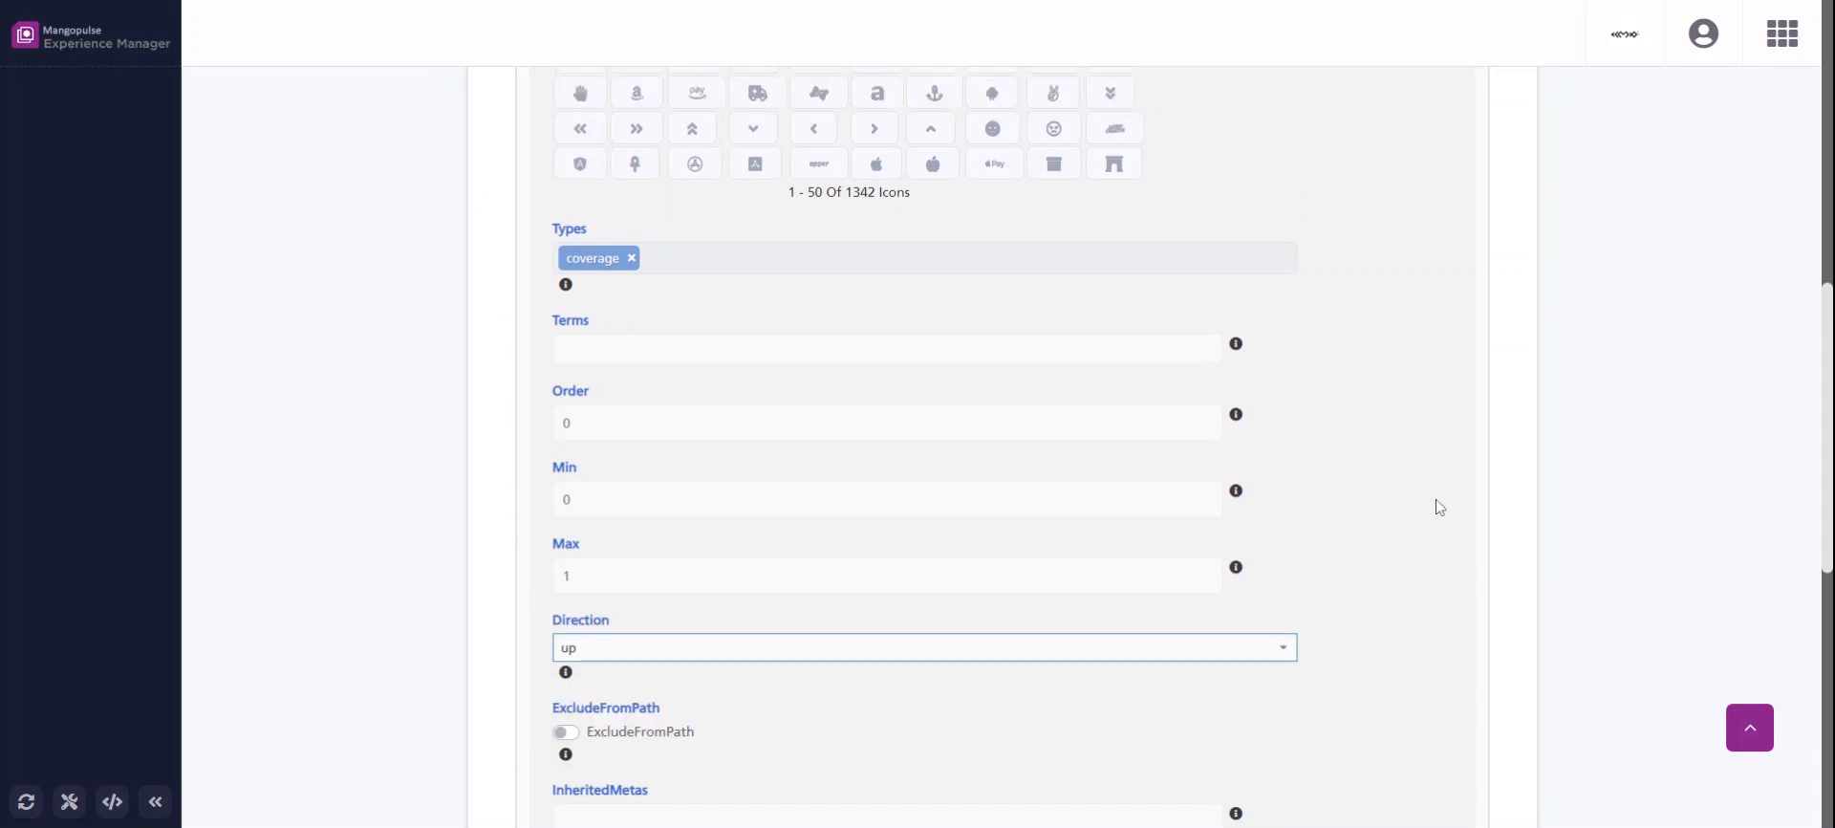
pyautogui.scroll(10, 1415, 430)
pyautogui.click(1404, 153)
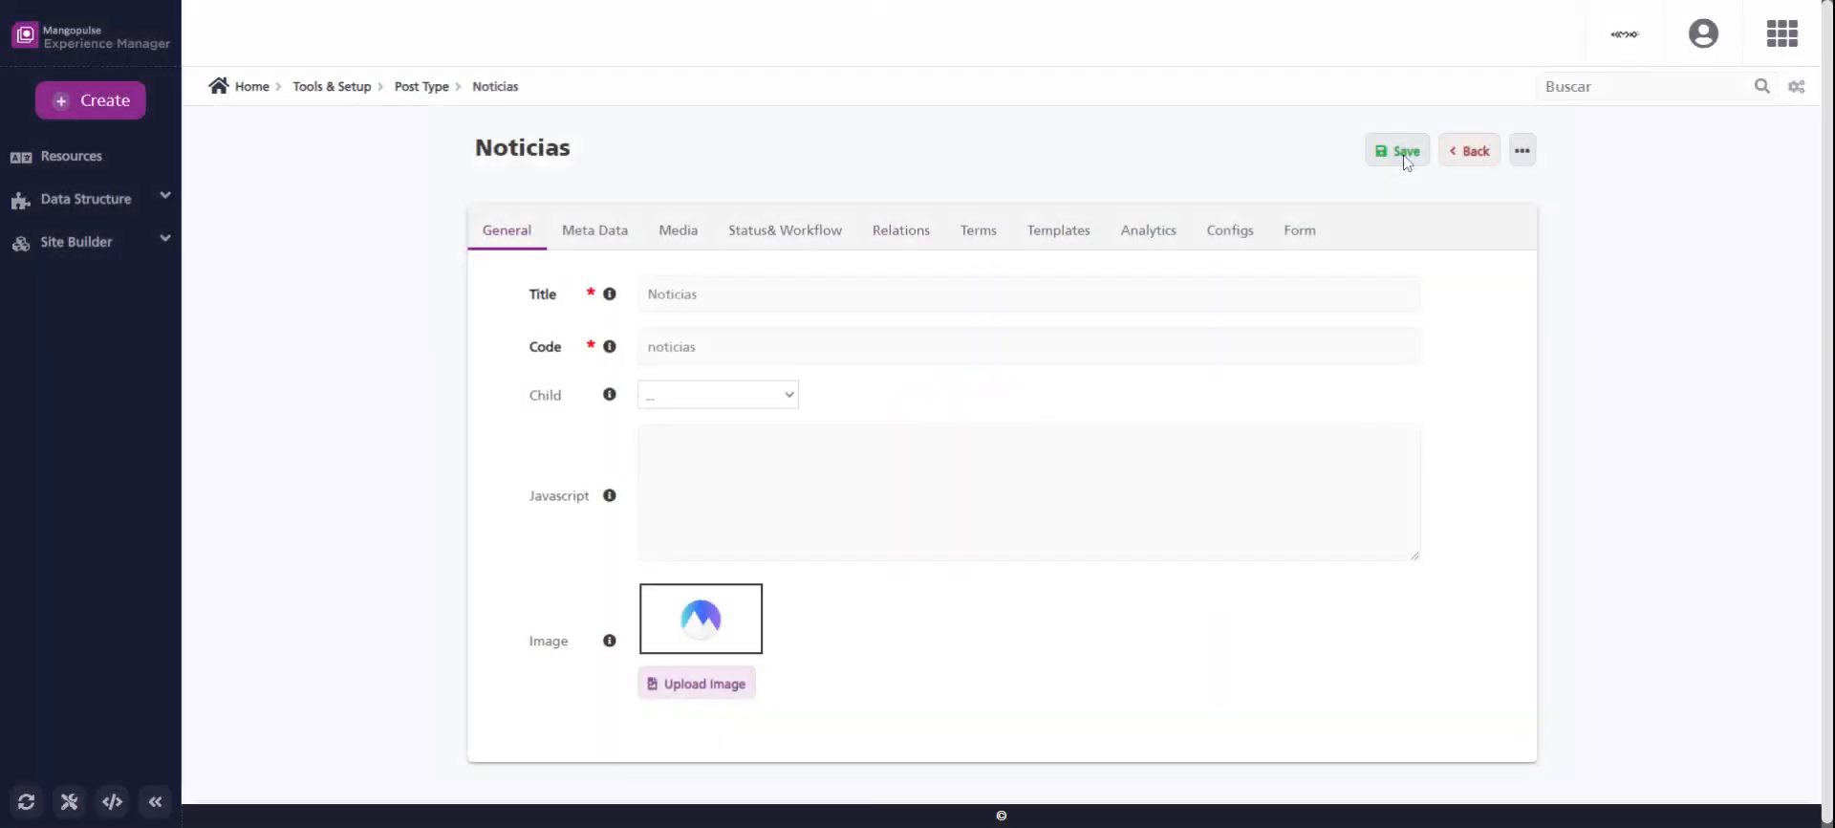
# Open the relations of the Coberturas post type and add a blank relation.
pyautogui.click(96, 242)
pyautogui.click(86, 198)
pyautogui.click(63, 238)
pyautogui.click(524, 332)
pyautogui.click(927, 232)
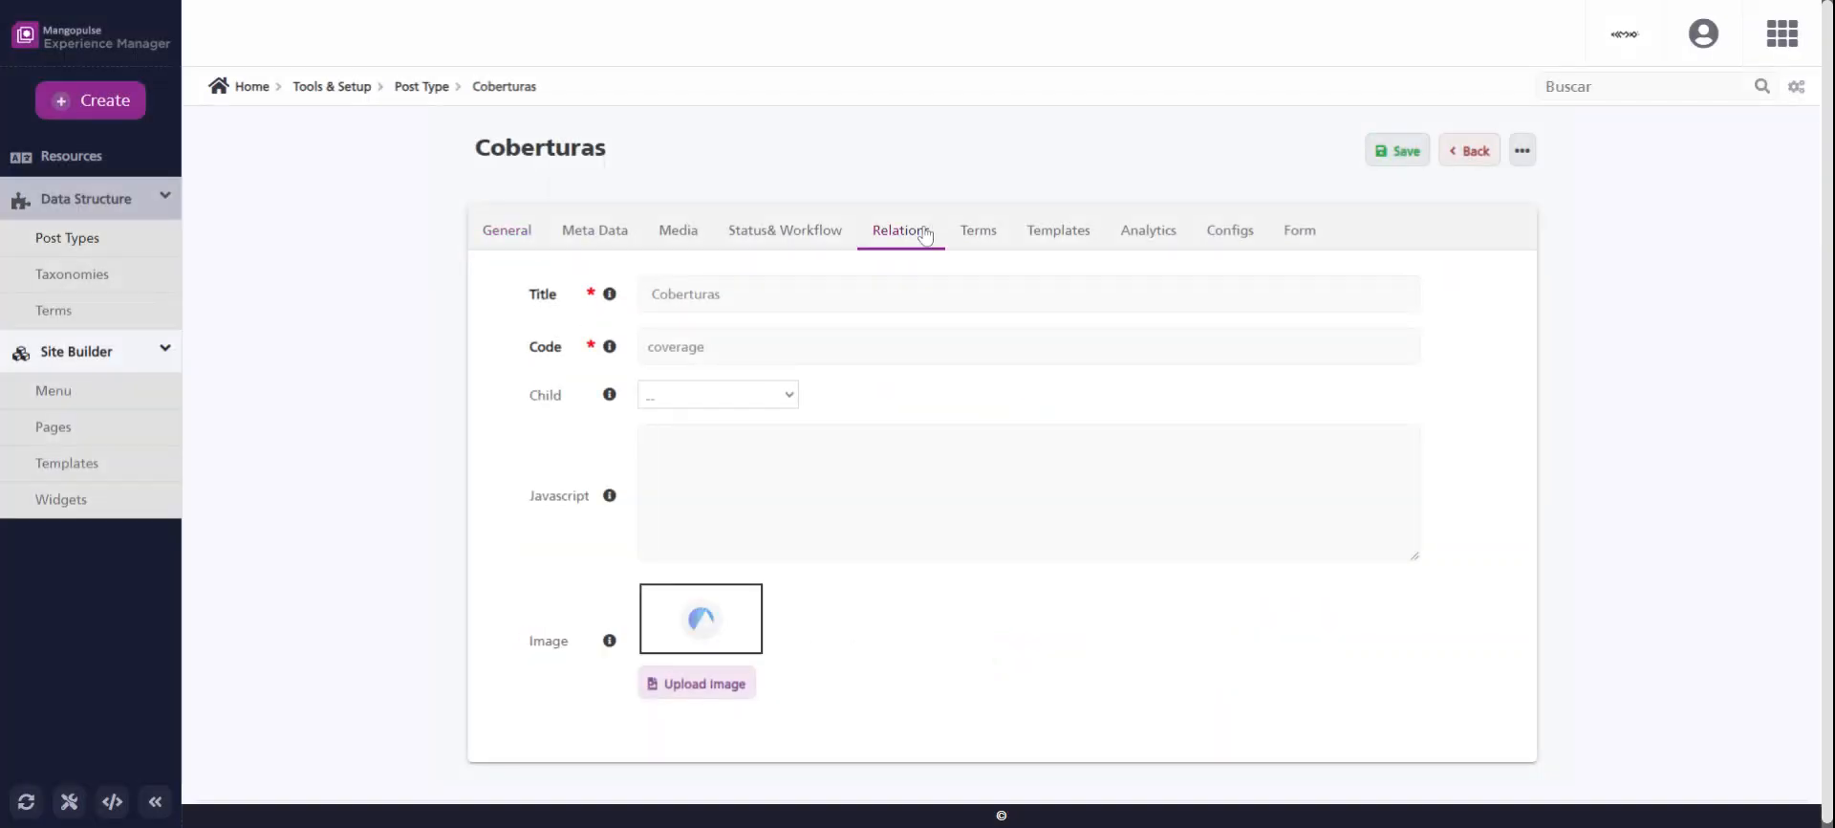
pyautogui.click(1444, 373)
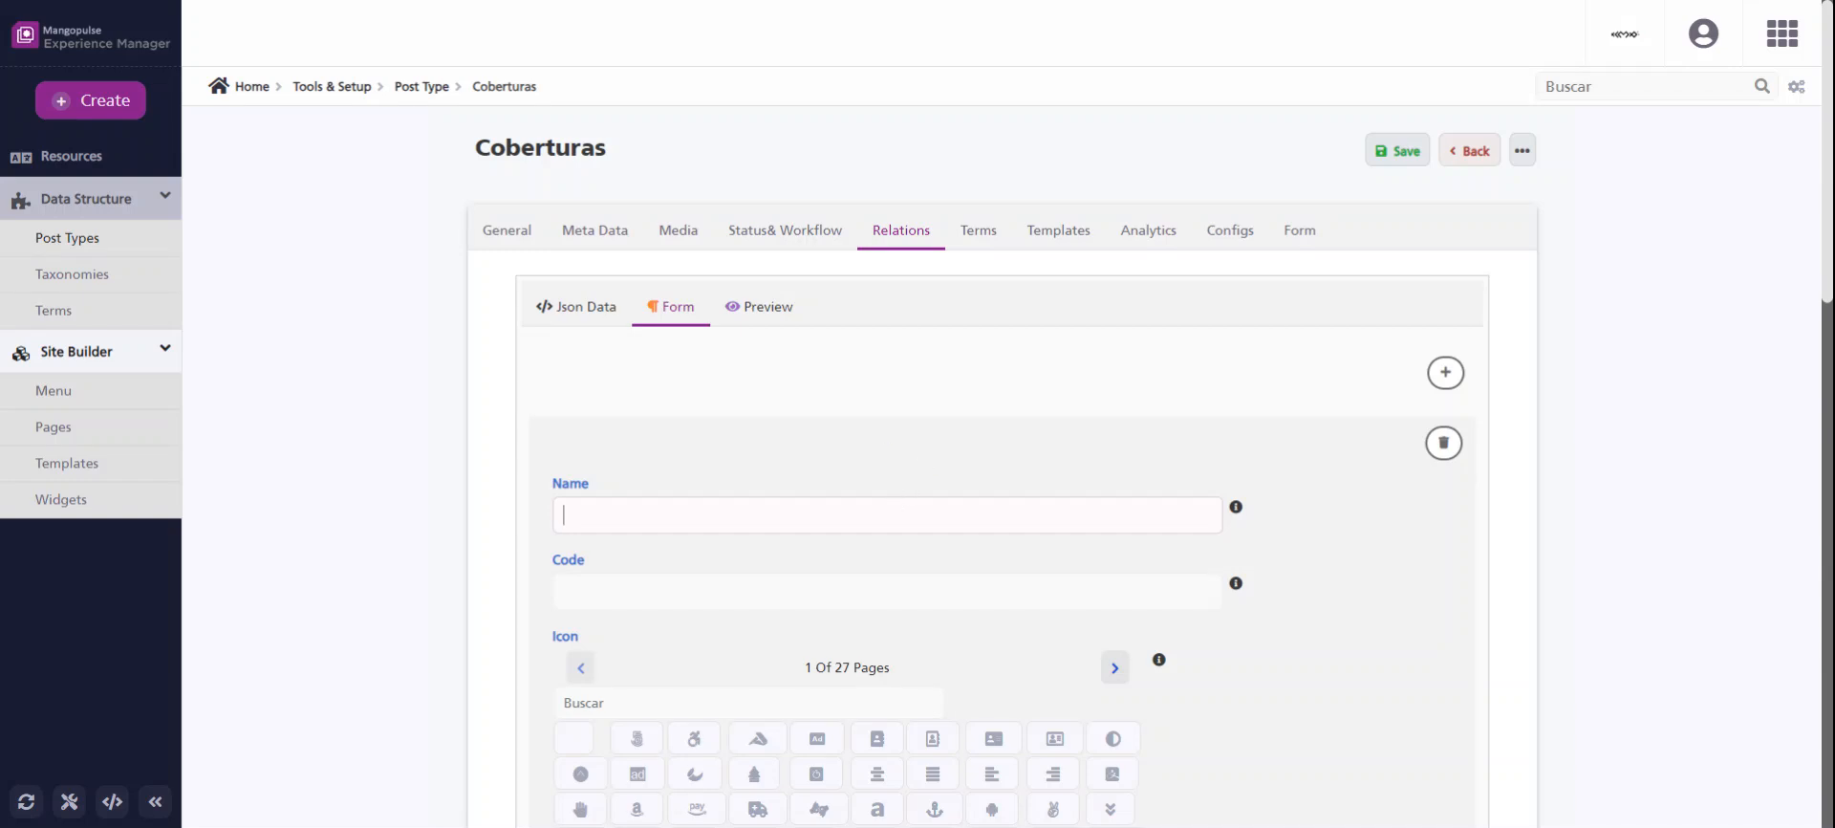
# Name the new Coberturas relation Coverages Events and give it the code coverage.
pyautogui.write('Coberturas')
pyautogui.write('W')
pyautogui.hotkey('ctrl', 'a')
pyautogui.write('Coverag')
pyautogui.write('coverage')
pyautogui.hotkey('ctrl', 'a')
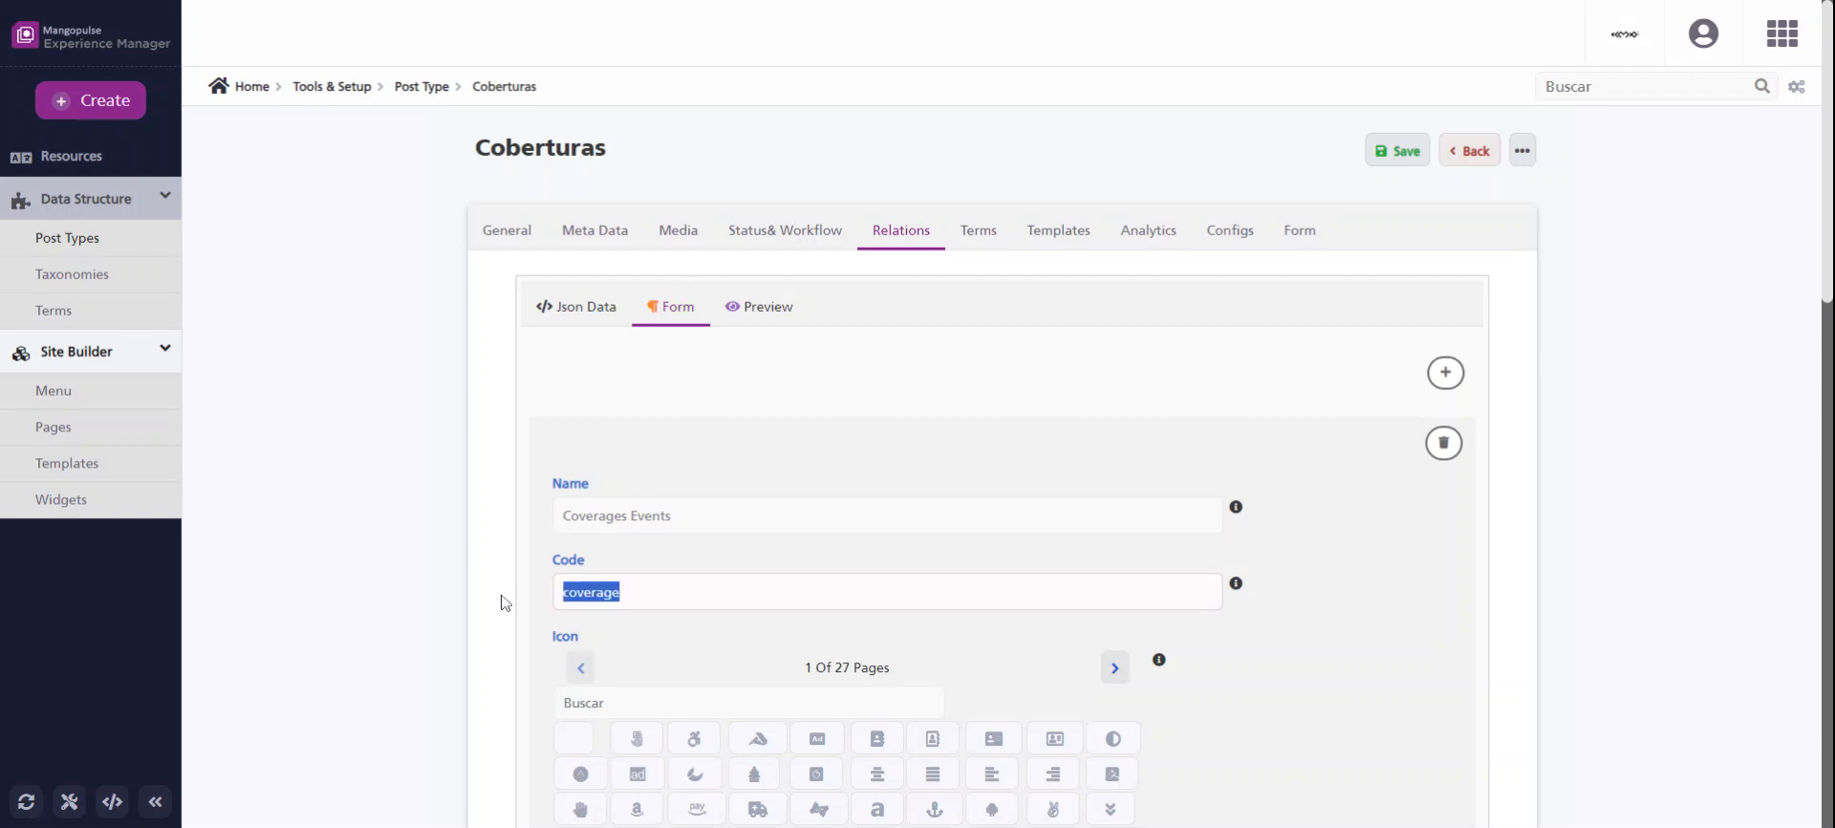
pyautogui.click(622, 592)
# Add noticias to the related types of the Coverages Events relation.
pyautogui.scroll(-5, 895, 467)
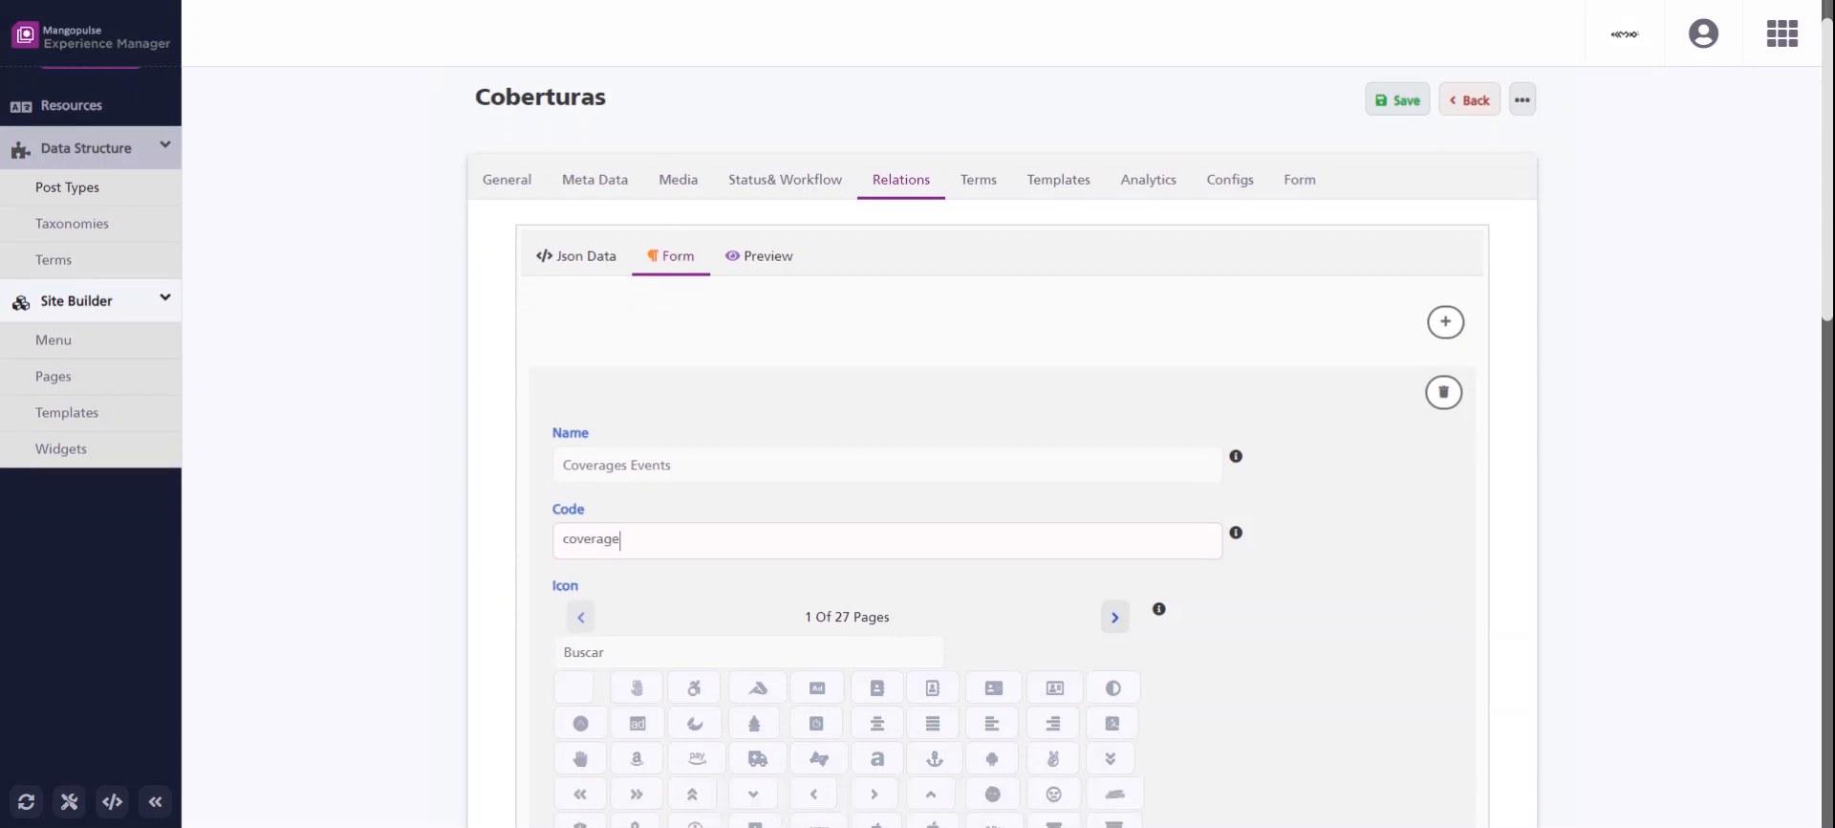
pyautogui.click(761, 498)
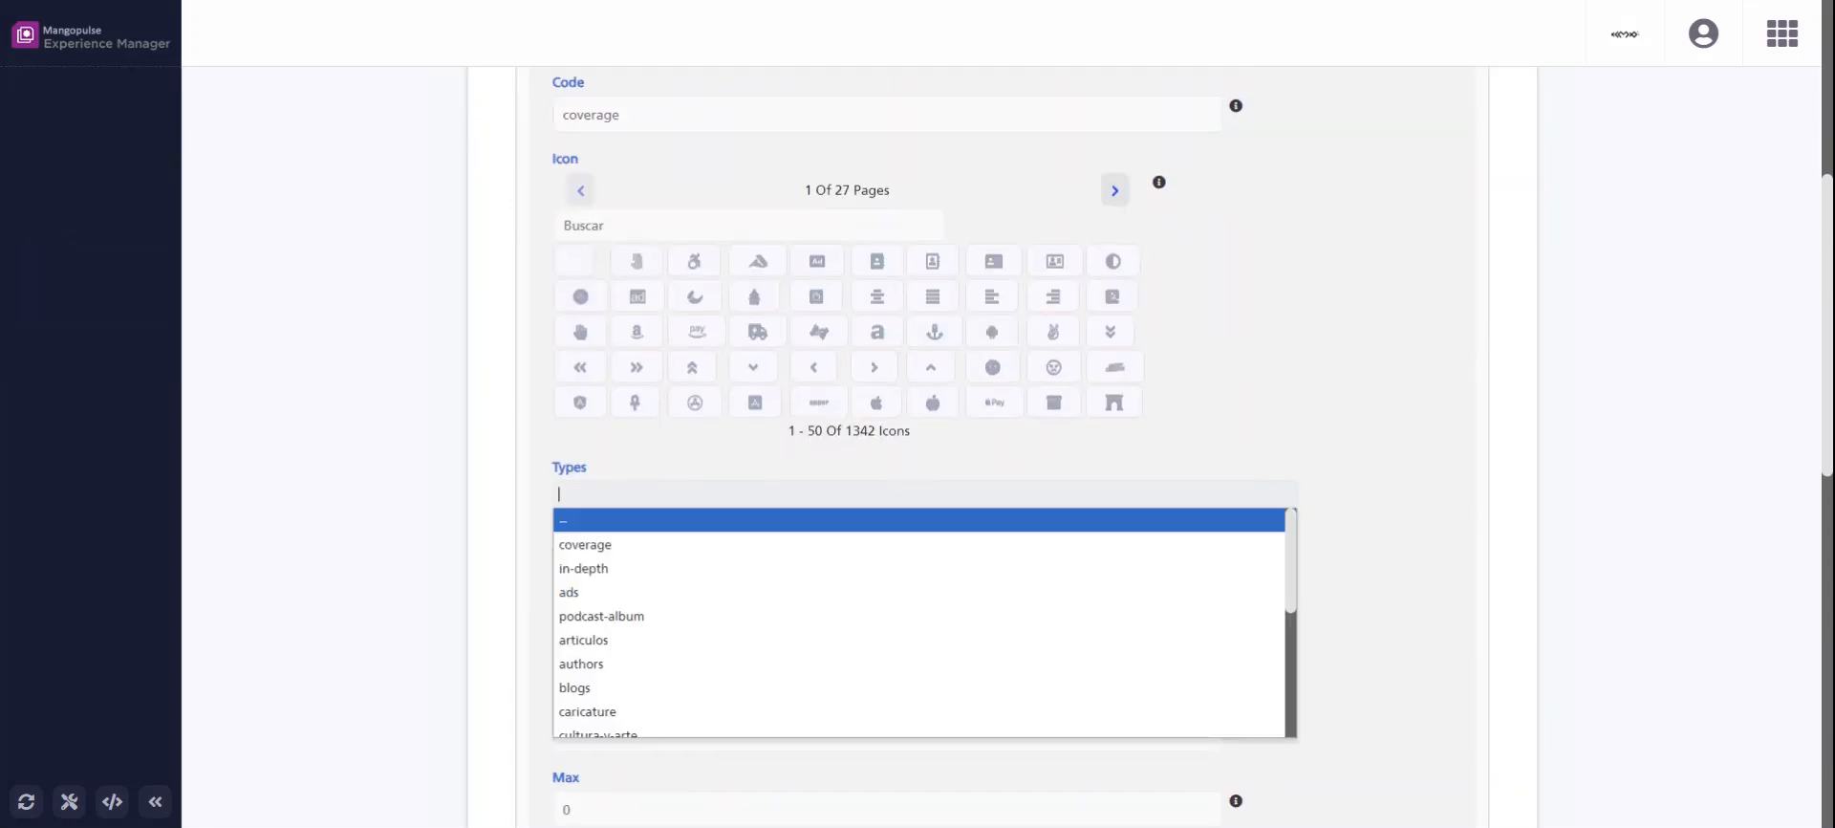
pyautogui.scroll(-3, 683, 649)
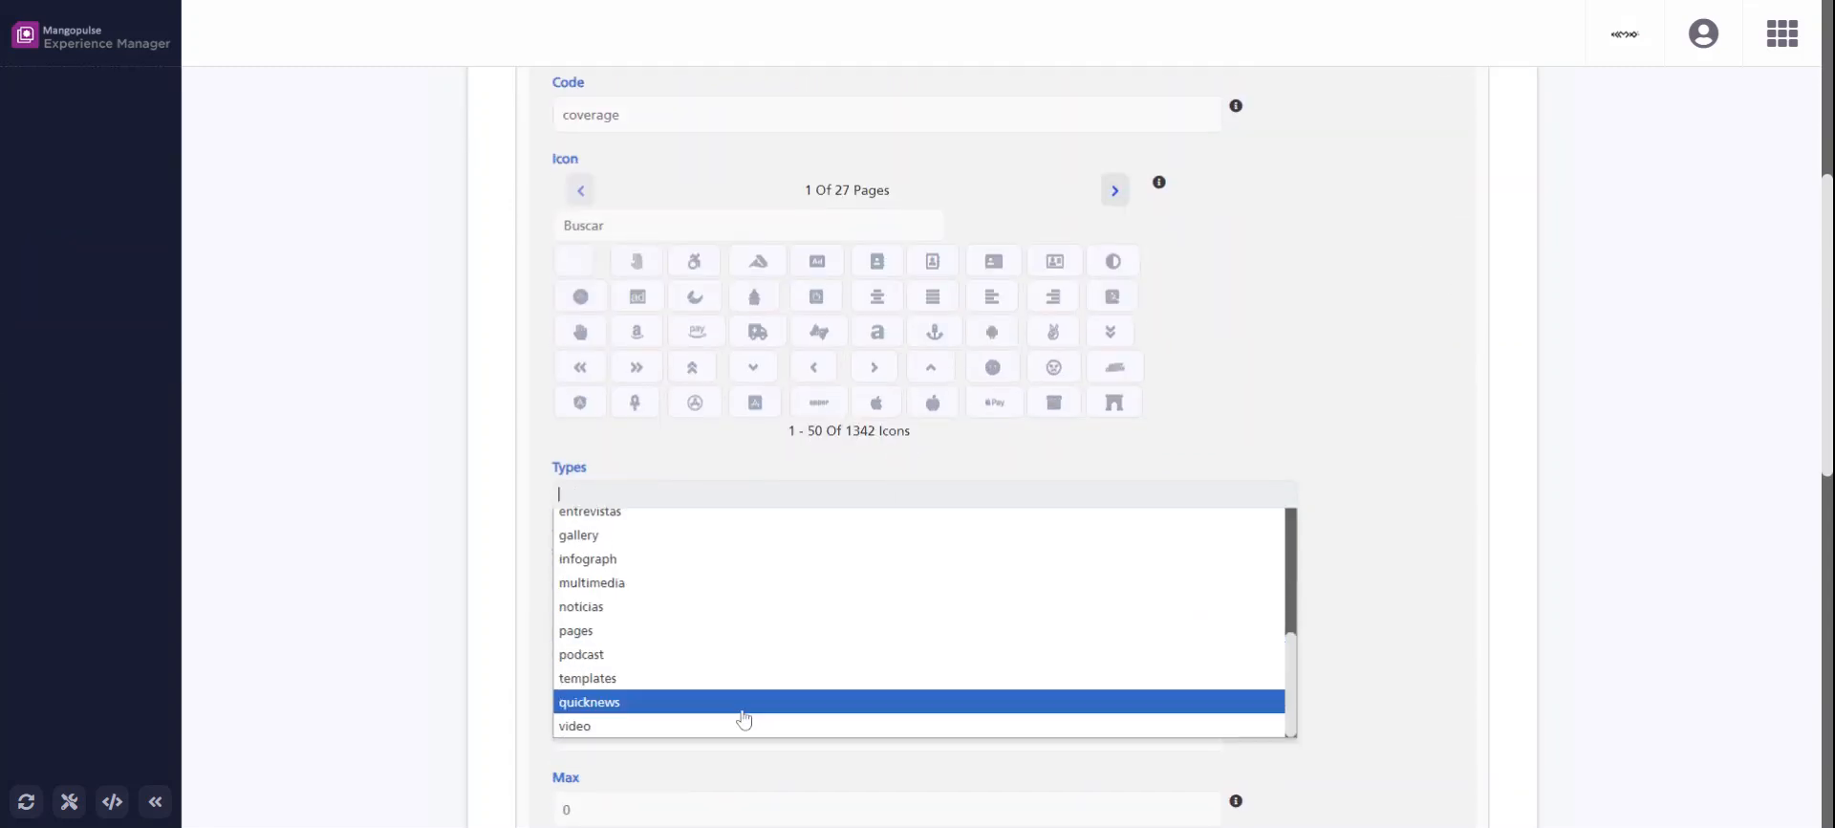
pyautogui.click(738, 621)
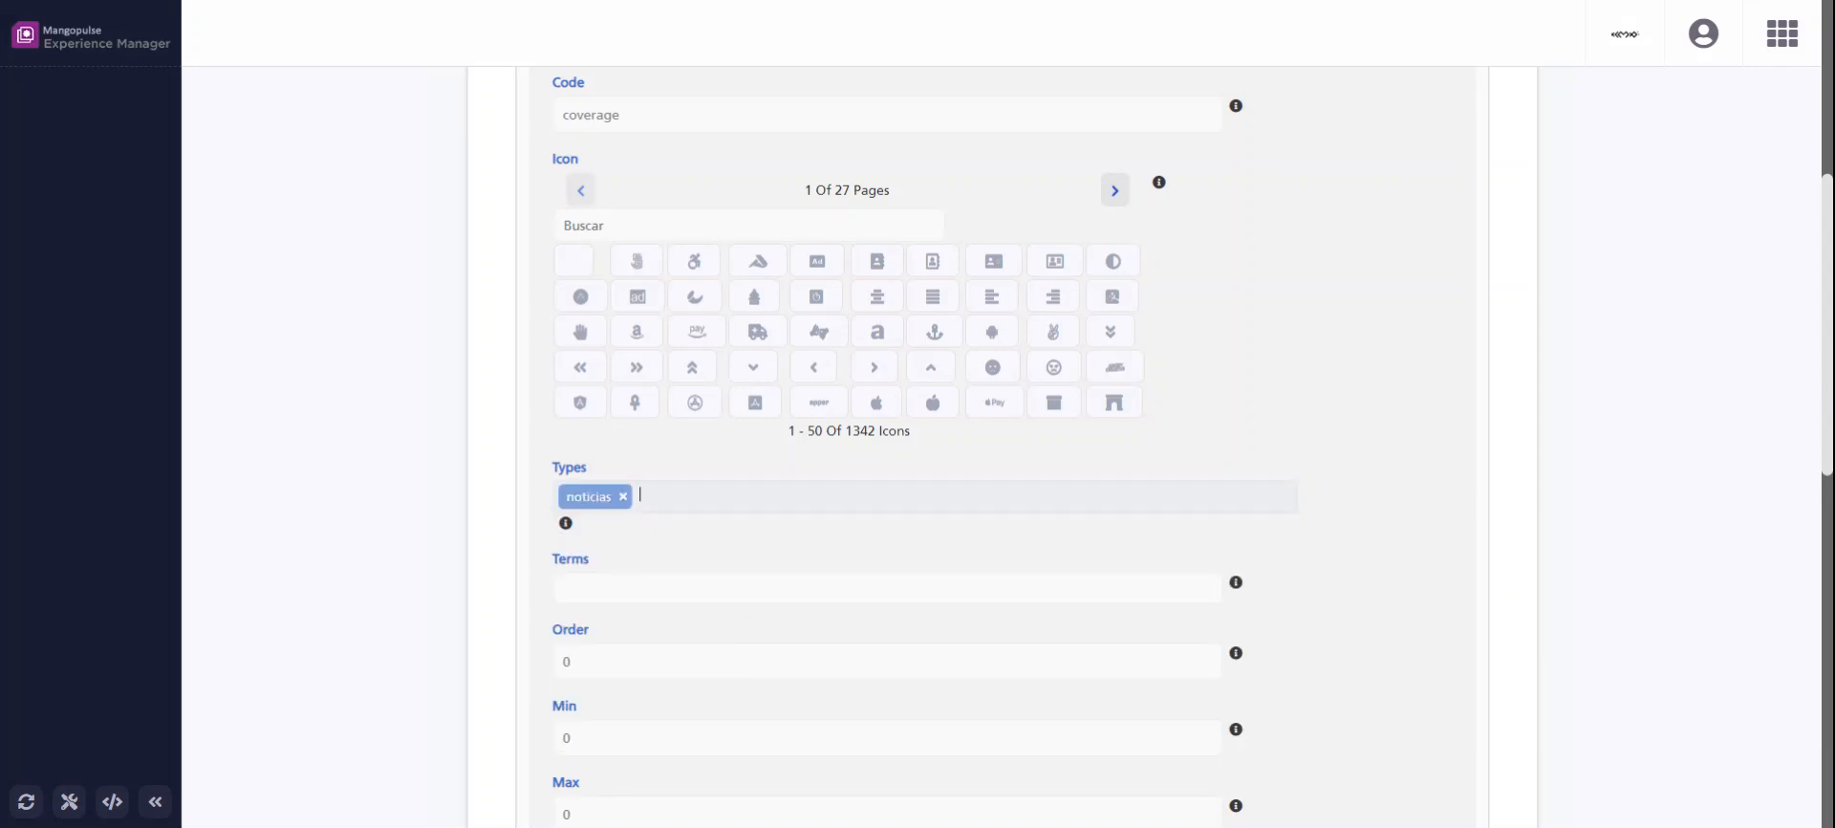
# Add articulos and blogs to the related types of the Coverages Events relation.
pyautogui.scroll(5, 737, 622)
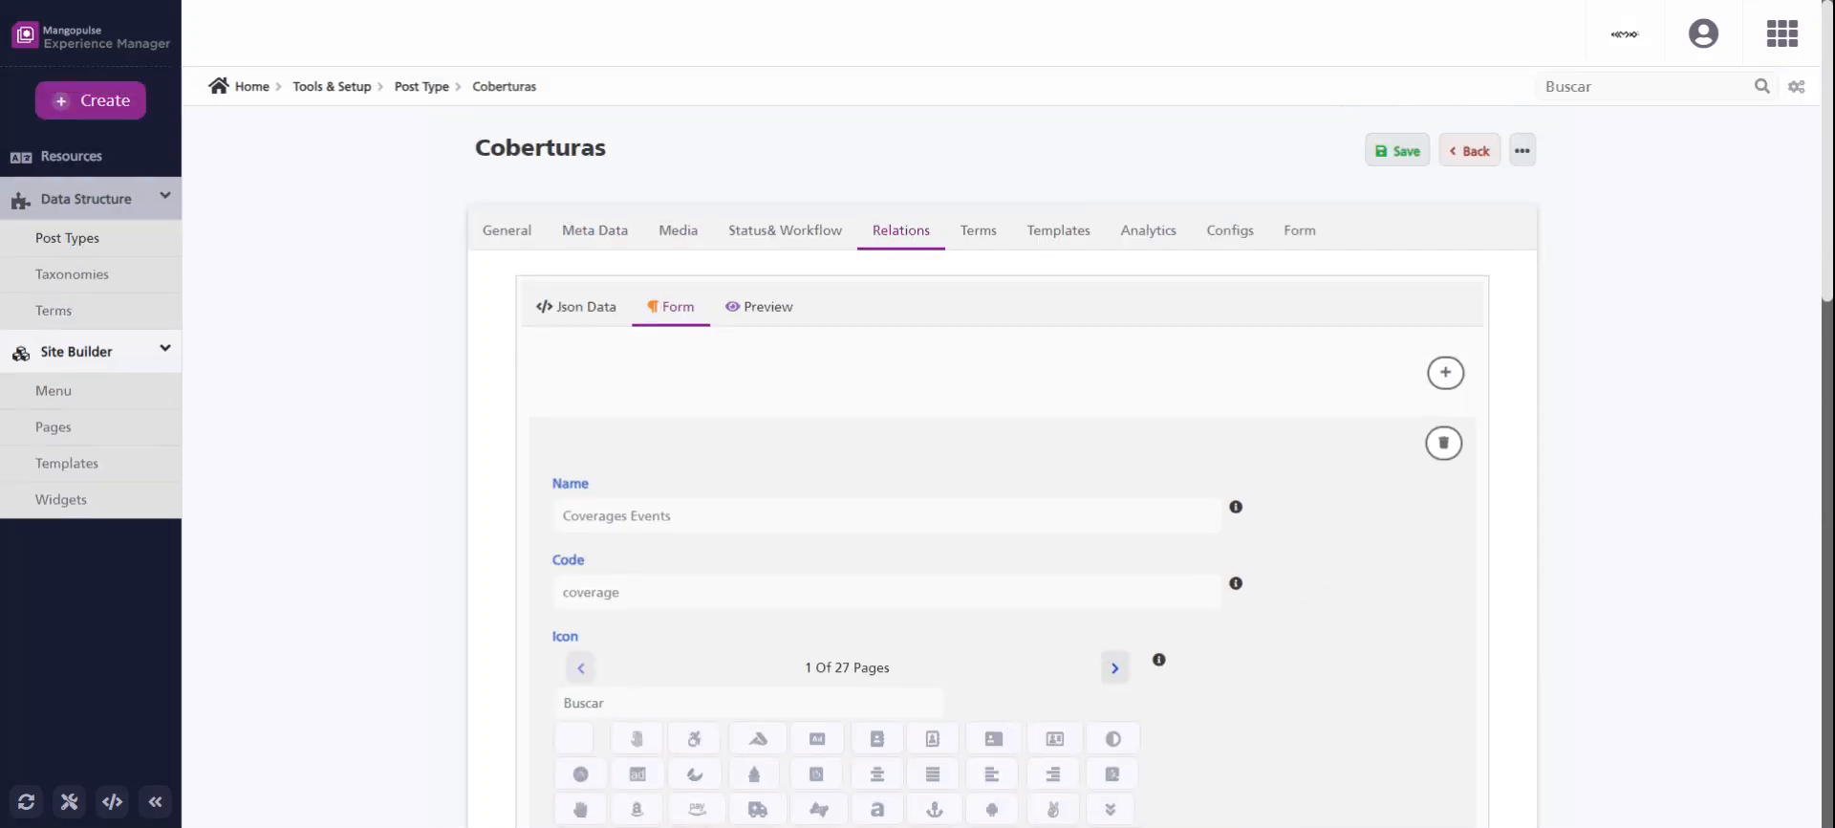
pyautogui.scroll(-6, 559, 209)
pyautogui.click(726, 400)
pyautogui.scroll(-3, 643, 563)
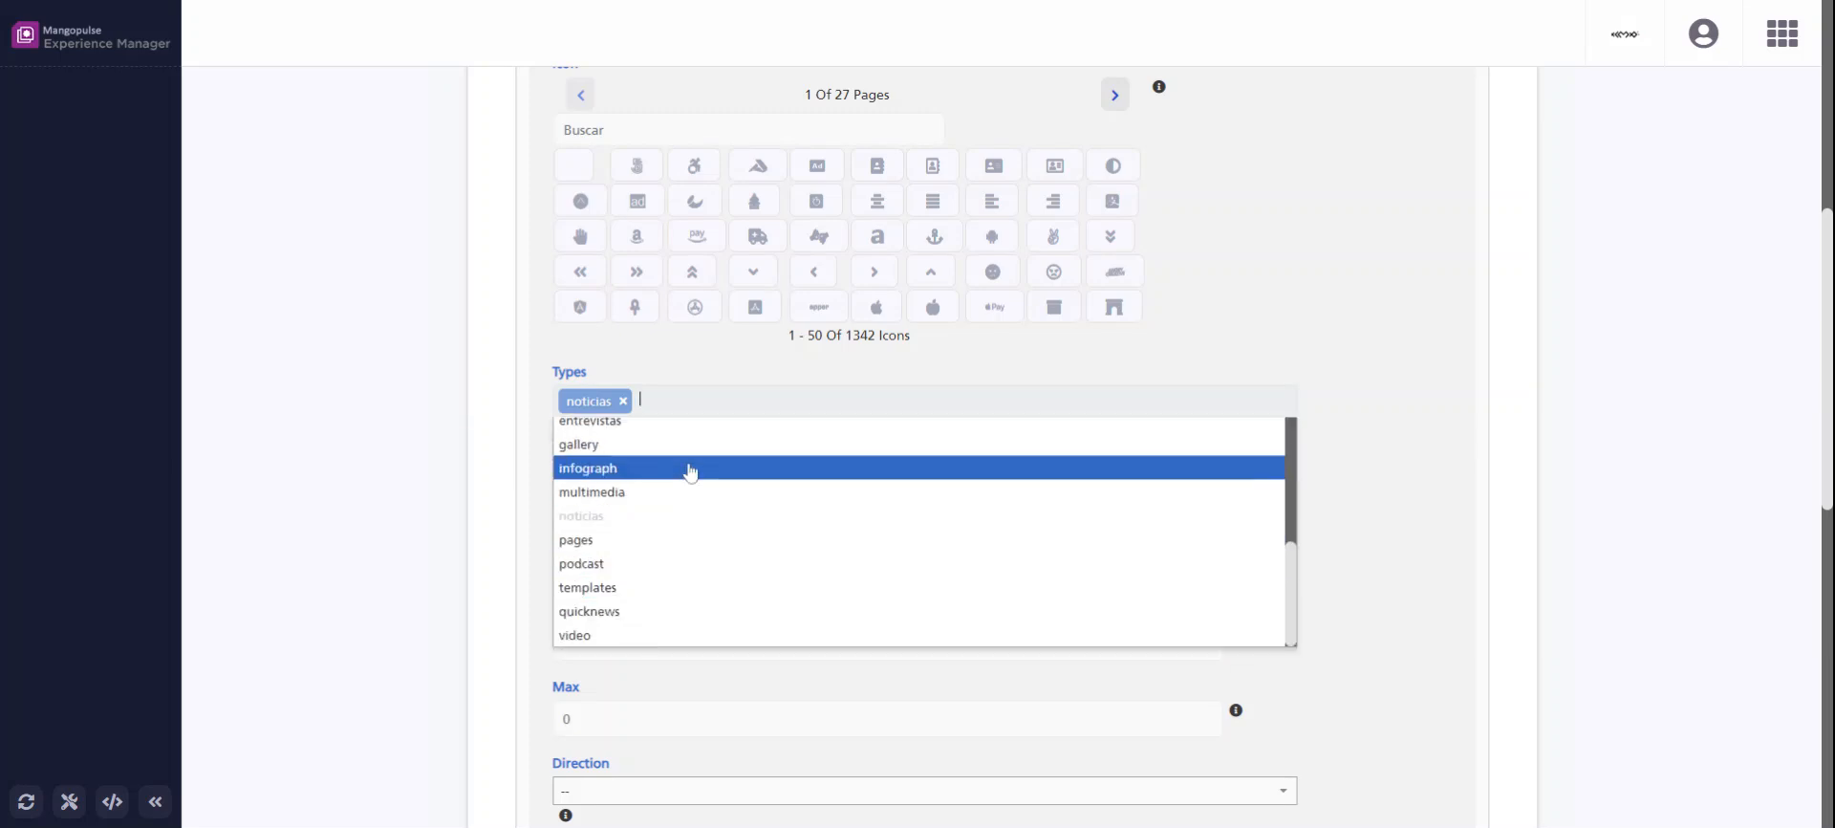
pyautogui.scroll(5, 688, 516)
pyautogui.scroll(1, 688, 520)
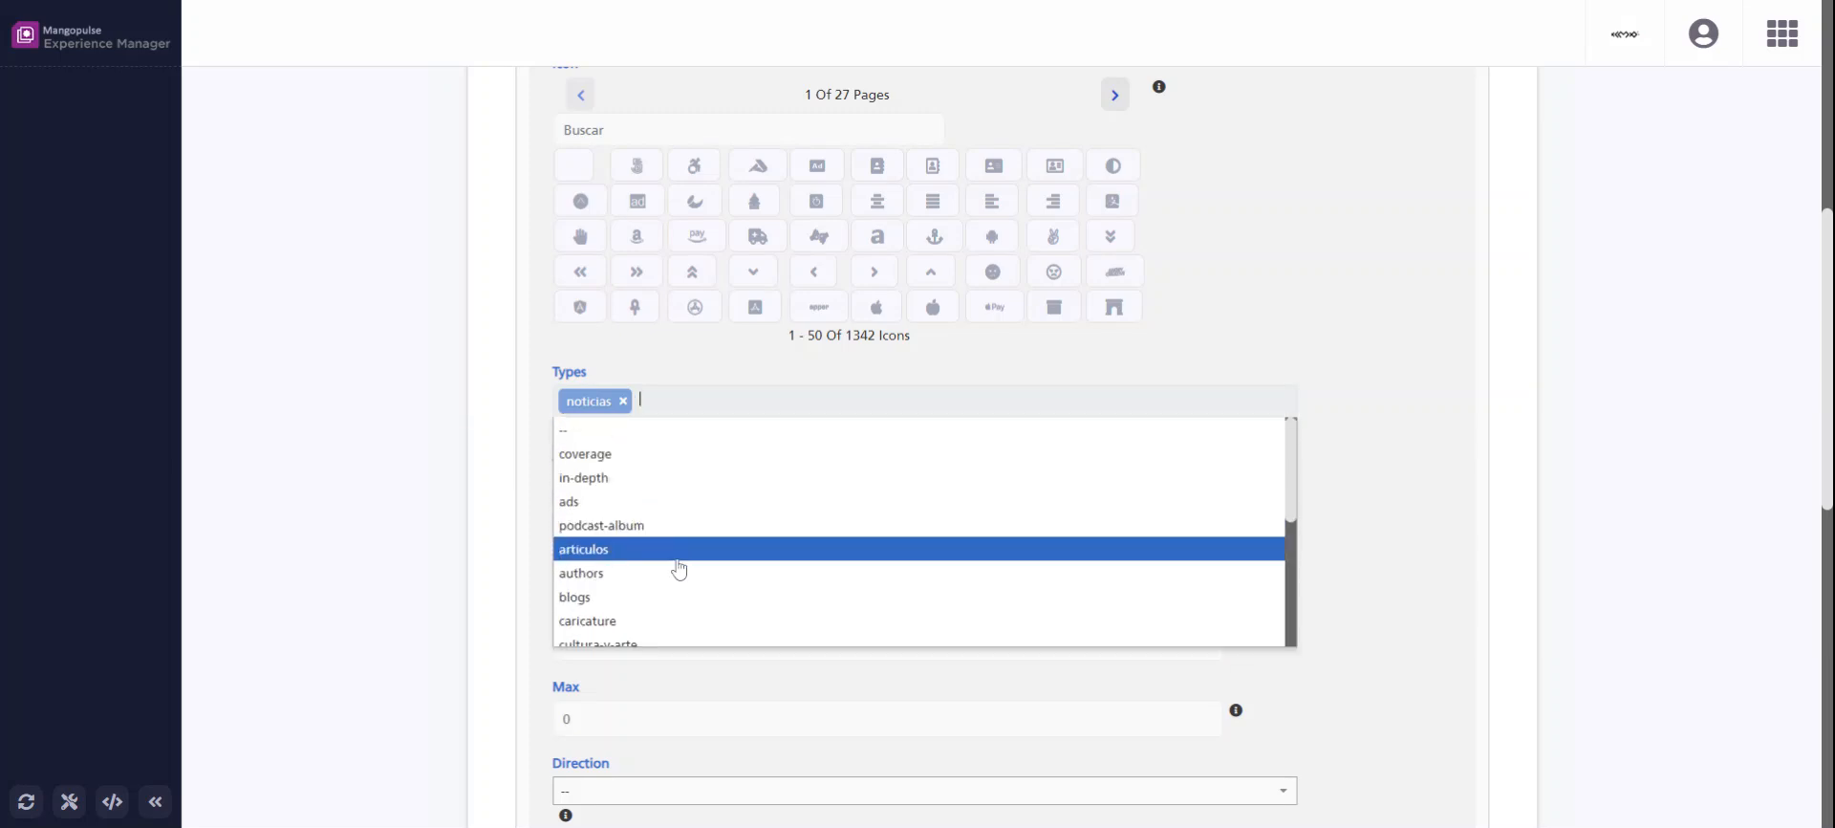
pyautogui.click(690, 543)
pyautogui.click(730, 405)
pyautogui.scroll(-1, 697, 552)
pyautogui.scroll(1, 690, 499)
pyautogui.click(696, 484)
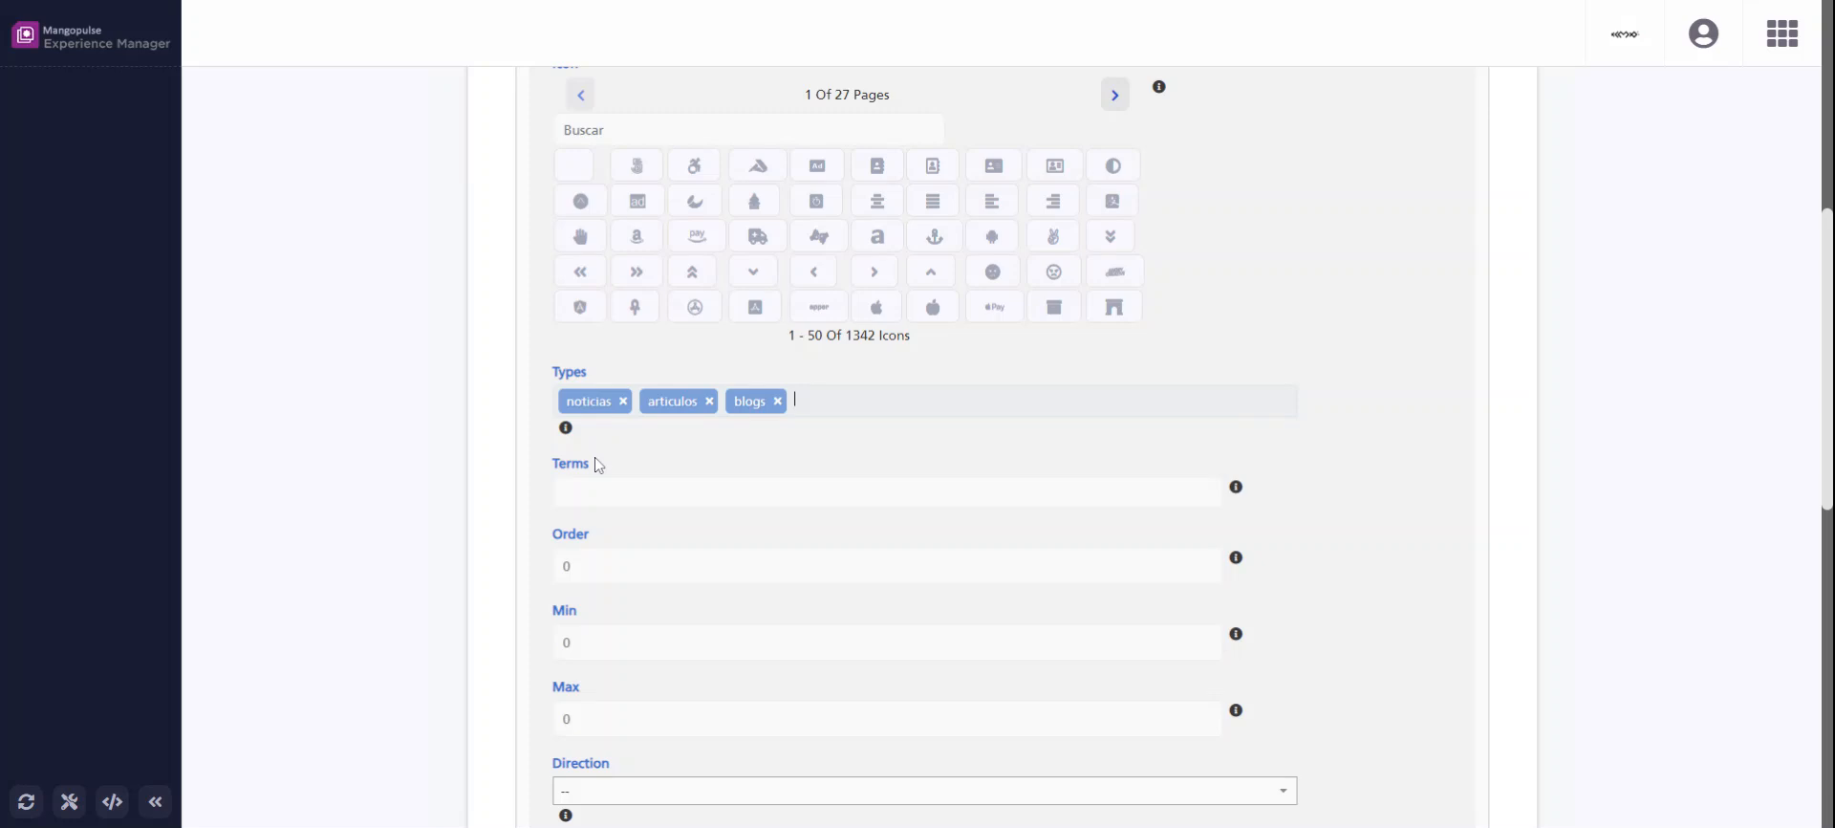
# Set the maximum of the Coverages Events relation to -1.
pyautogui.doubleClick(556, 649)
pyautogui.moveTo(575, 719); pyautogui.dragTo(534, 720)
pyautogui.doubleClick(546, 724)
# Set the Coverages Events relation's direction to down and save the Coberturas post type.
pyautogui.scroll(-2, 497, 692)
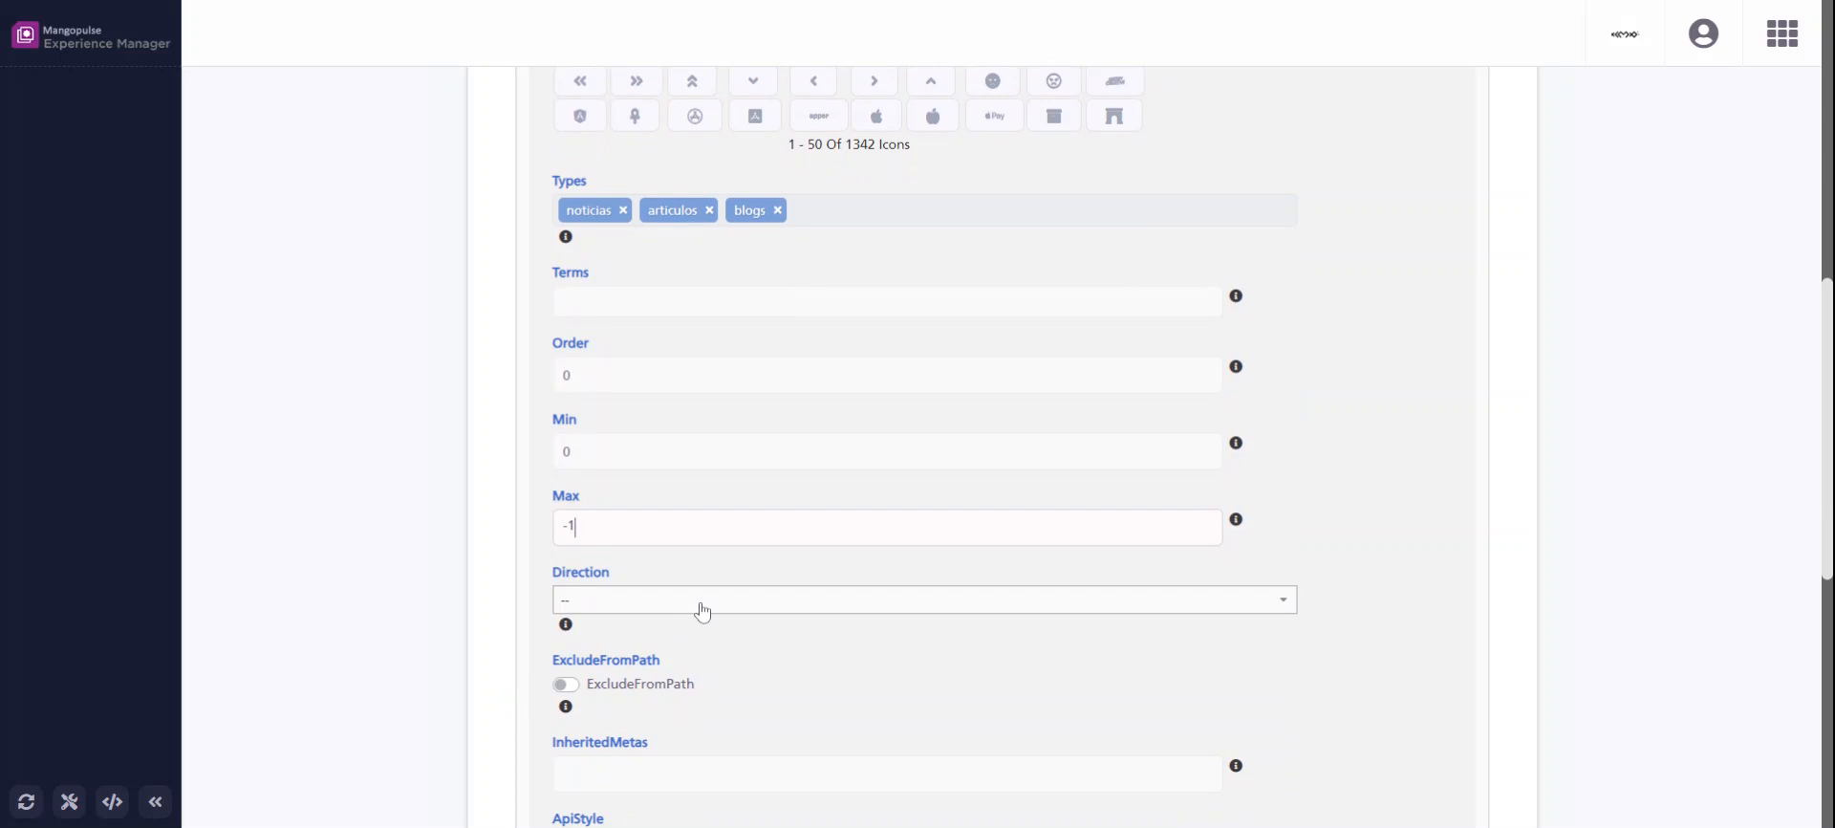
pyautogui.click(702, 611)
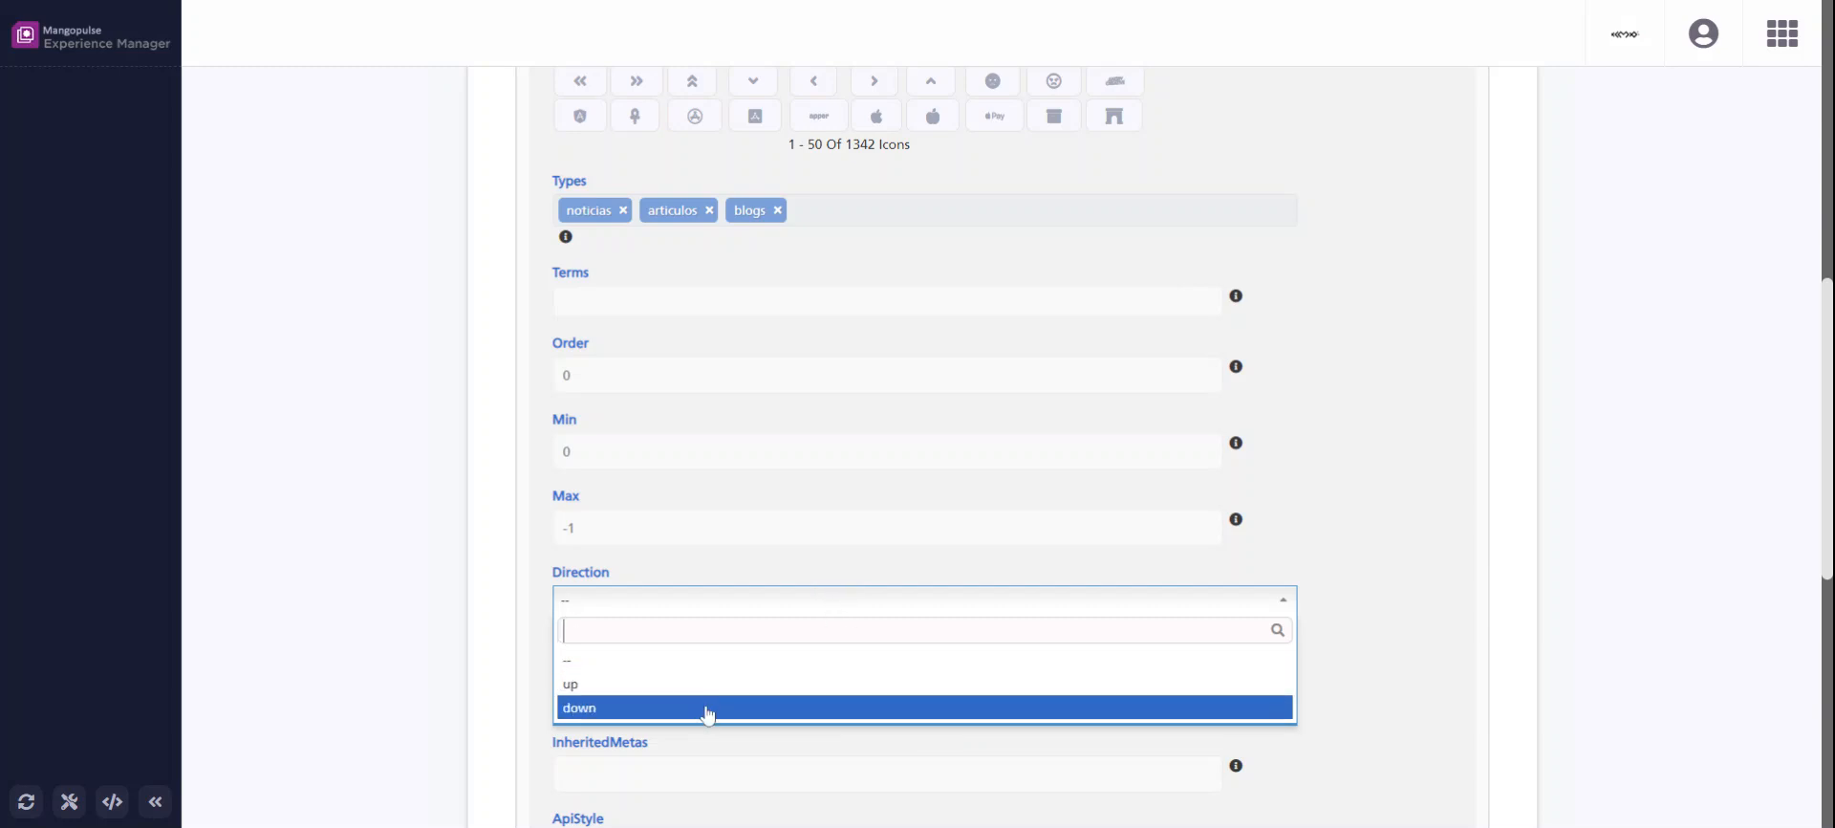
pyautogui.click(707, 709)
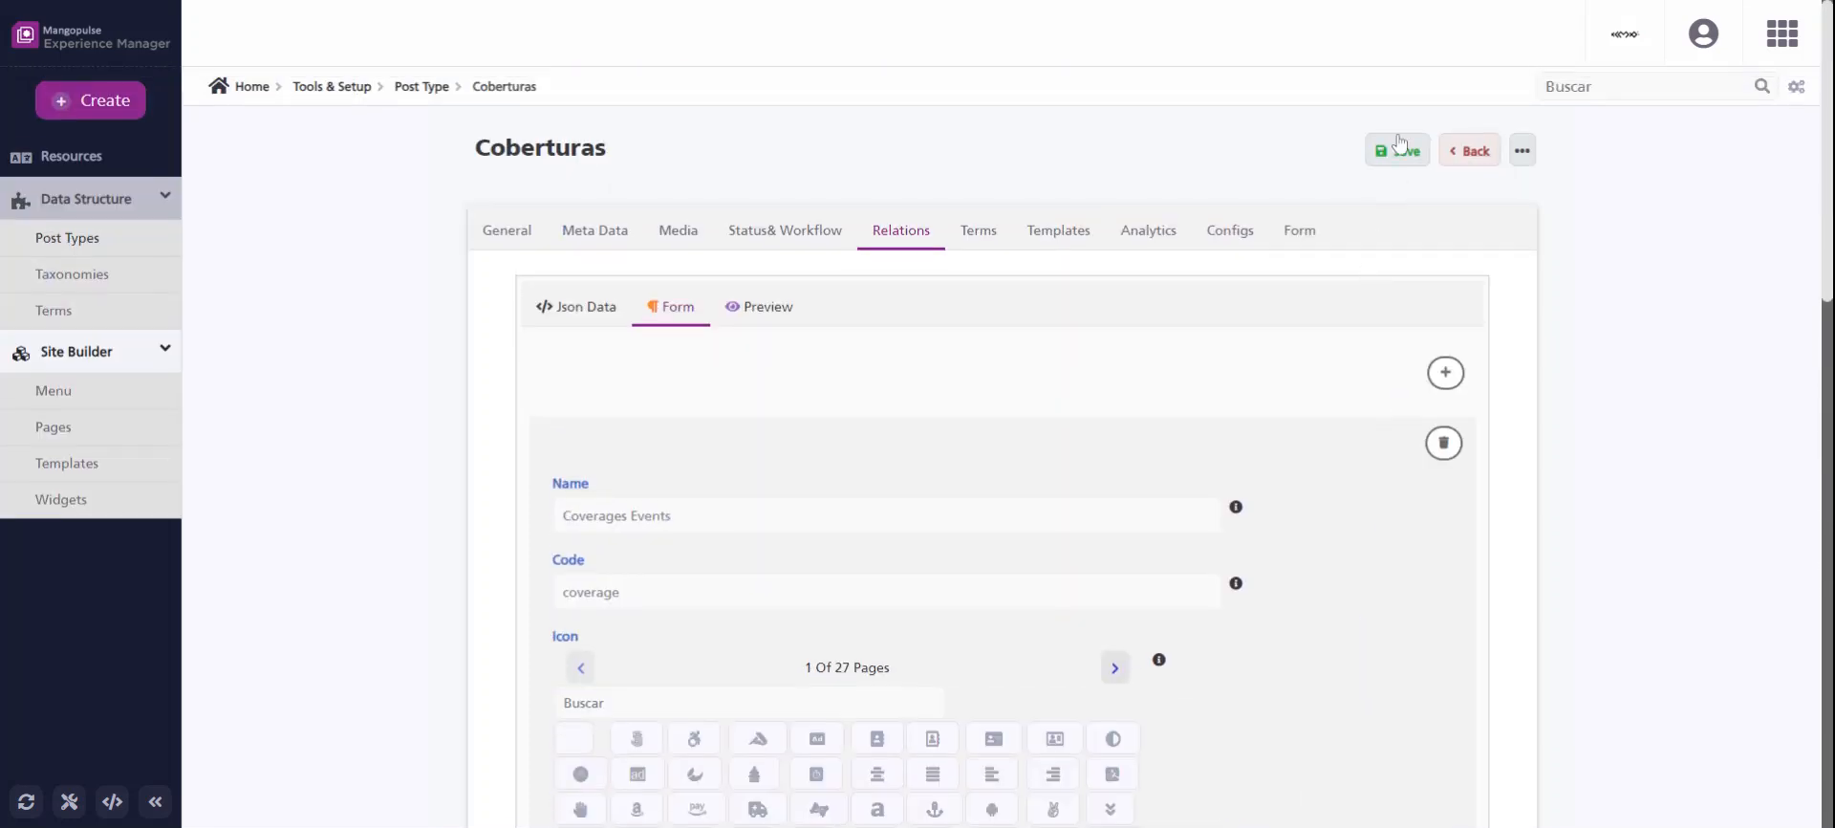
pyautogui.click(1405, 151)
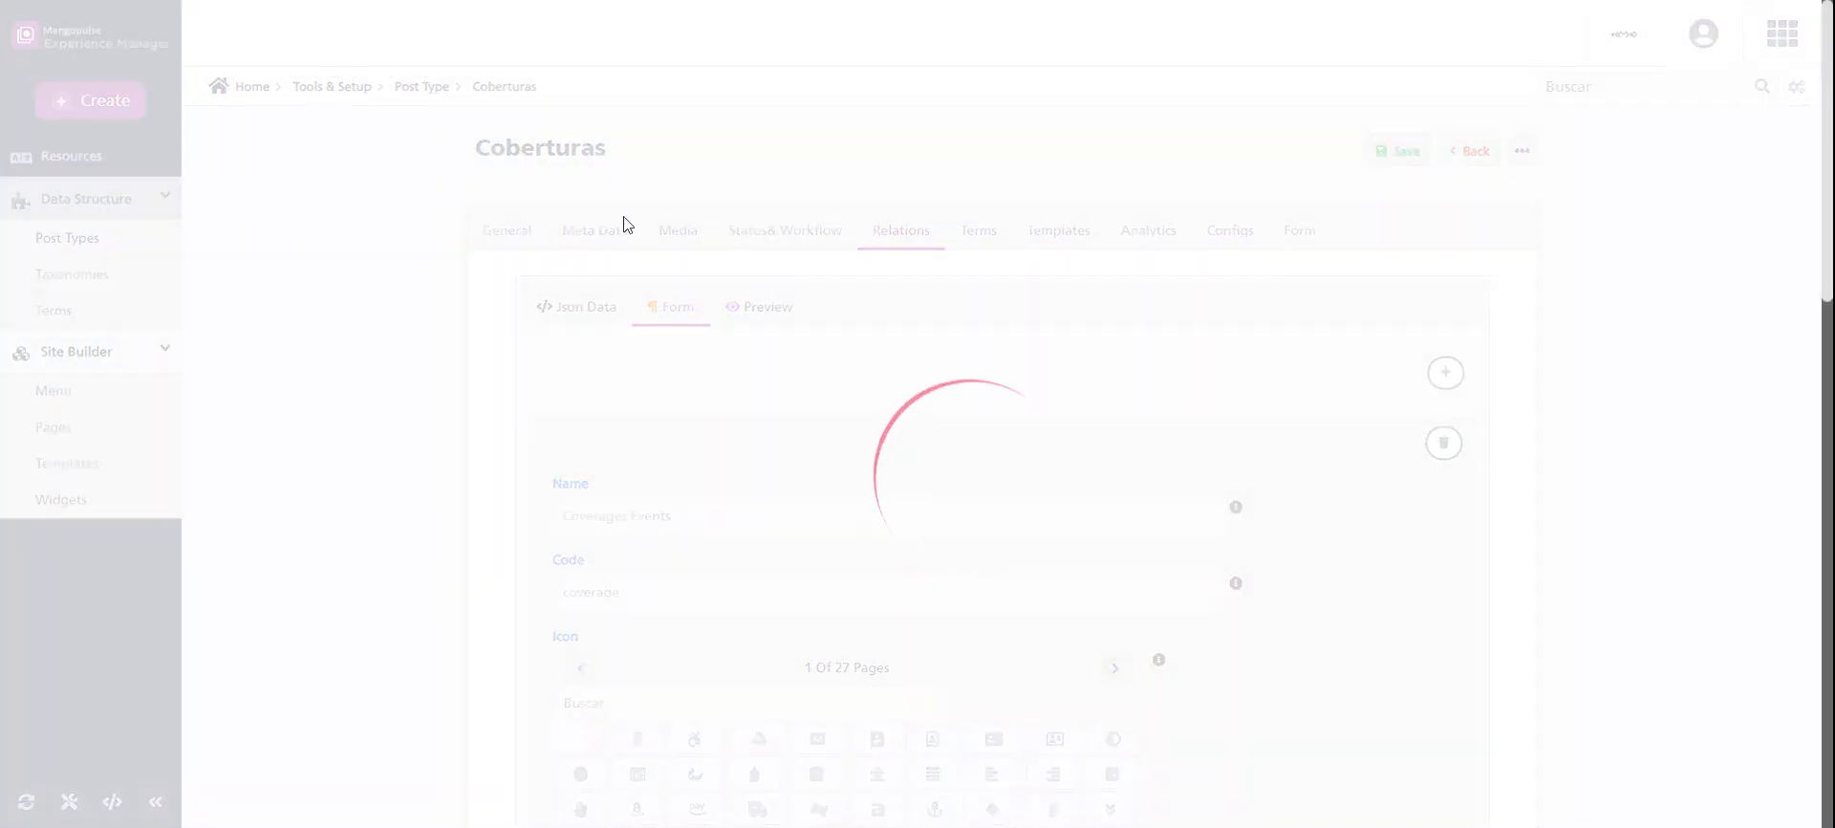
# From the home dashboard, open the Noticias article "Assange acordó destruir material inédito en manos de Wikileaks" for editing.
pyautogui.click(250, 88)
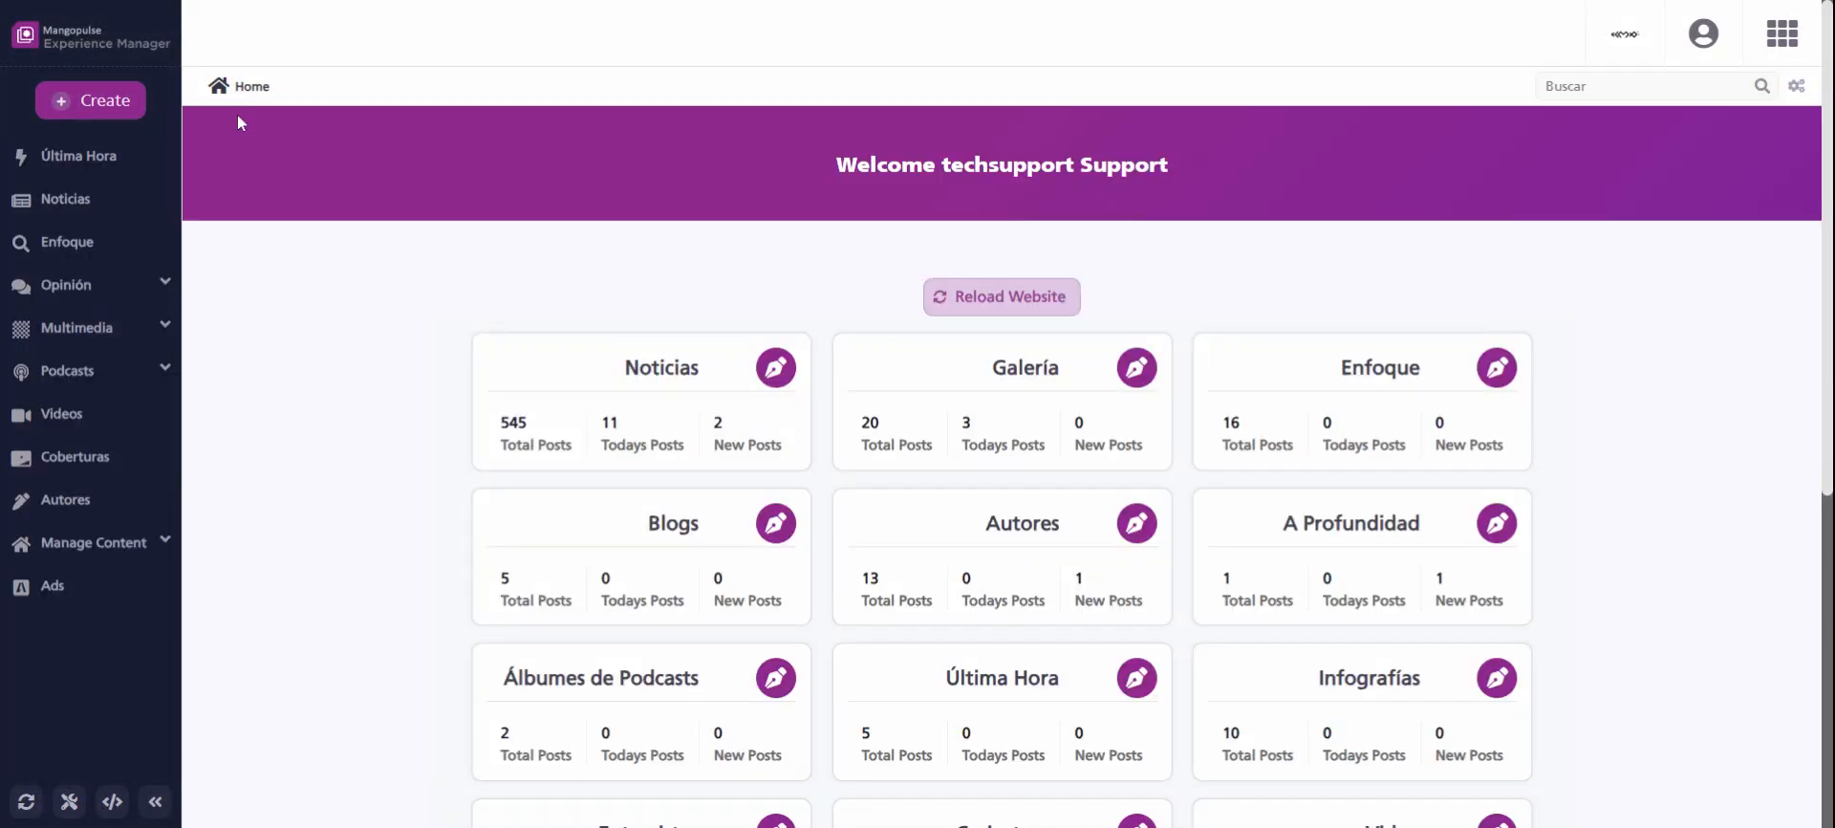
pyautogui.click(656, 384)
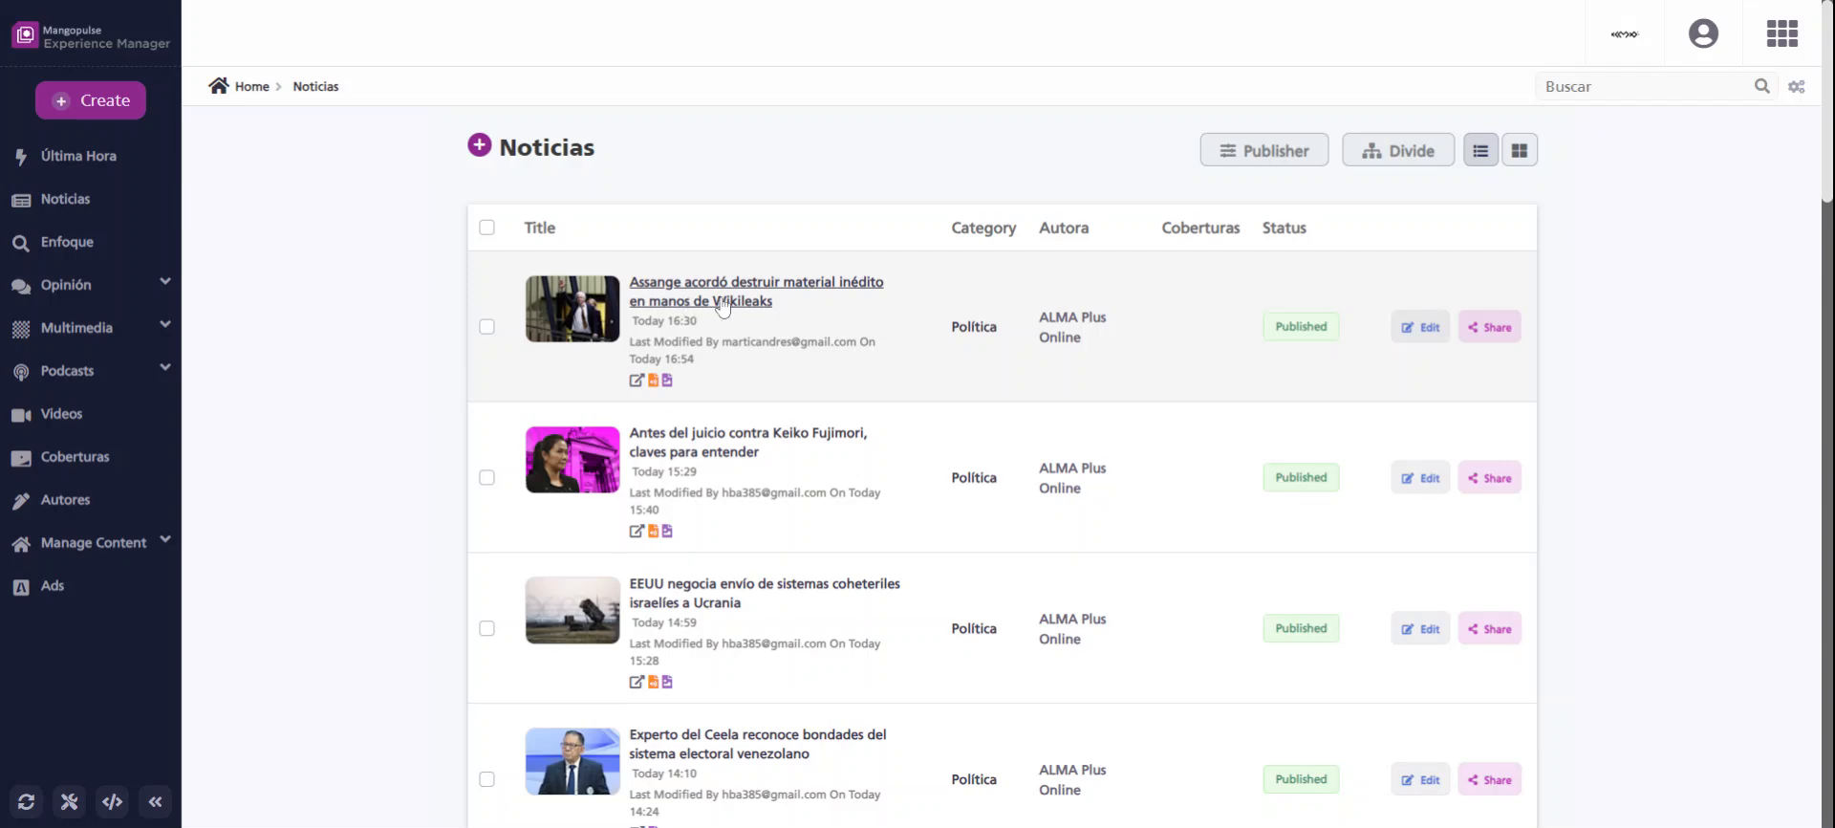
pyautogui.click(1424, 327)
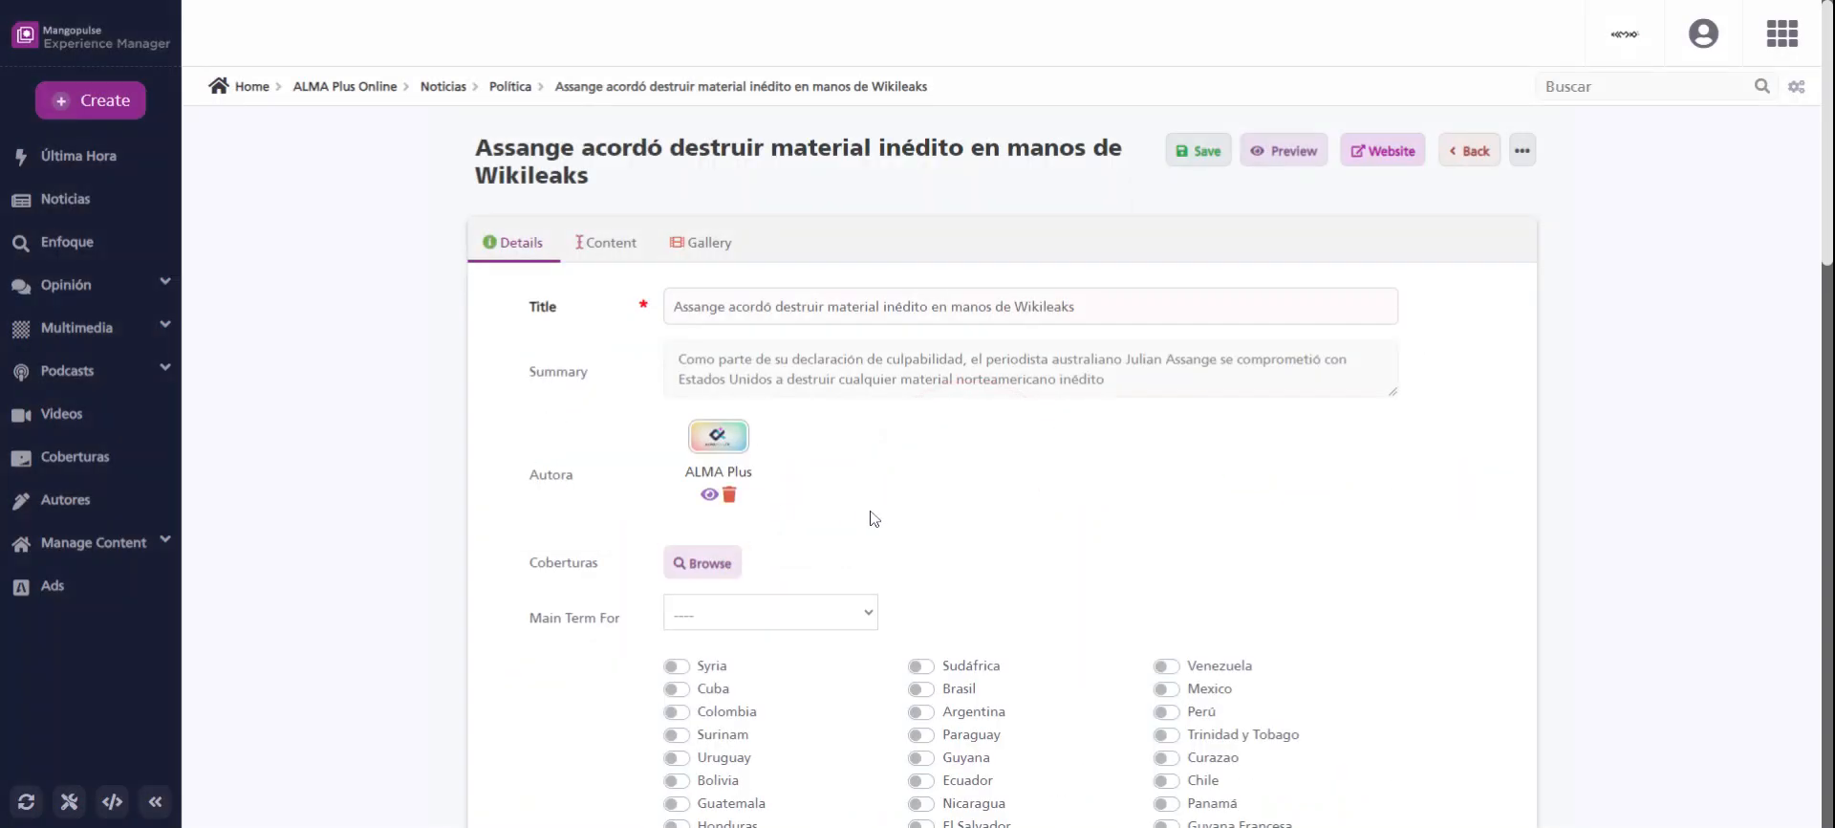
# Link the Elección Presidencial 2024 coverage to the article's Coberturas relation and save the article.
pyautogui.scroll(-1, 617, 485)
pyautogui.doubleClick(614, 479)
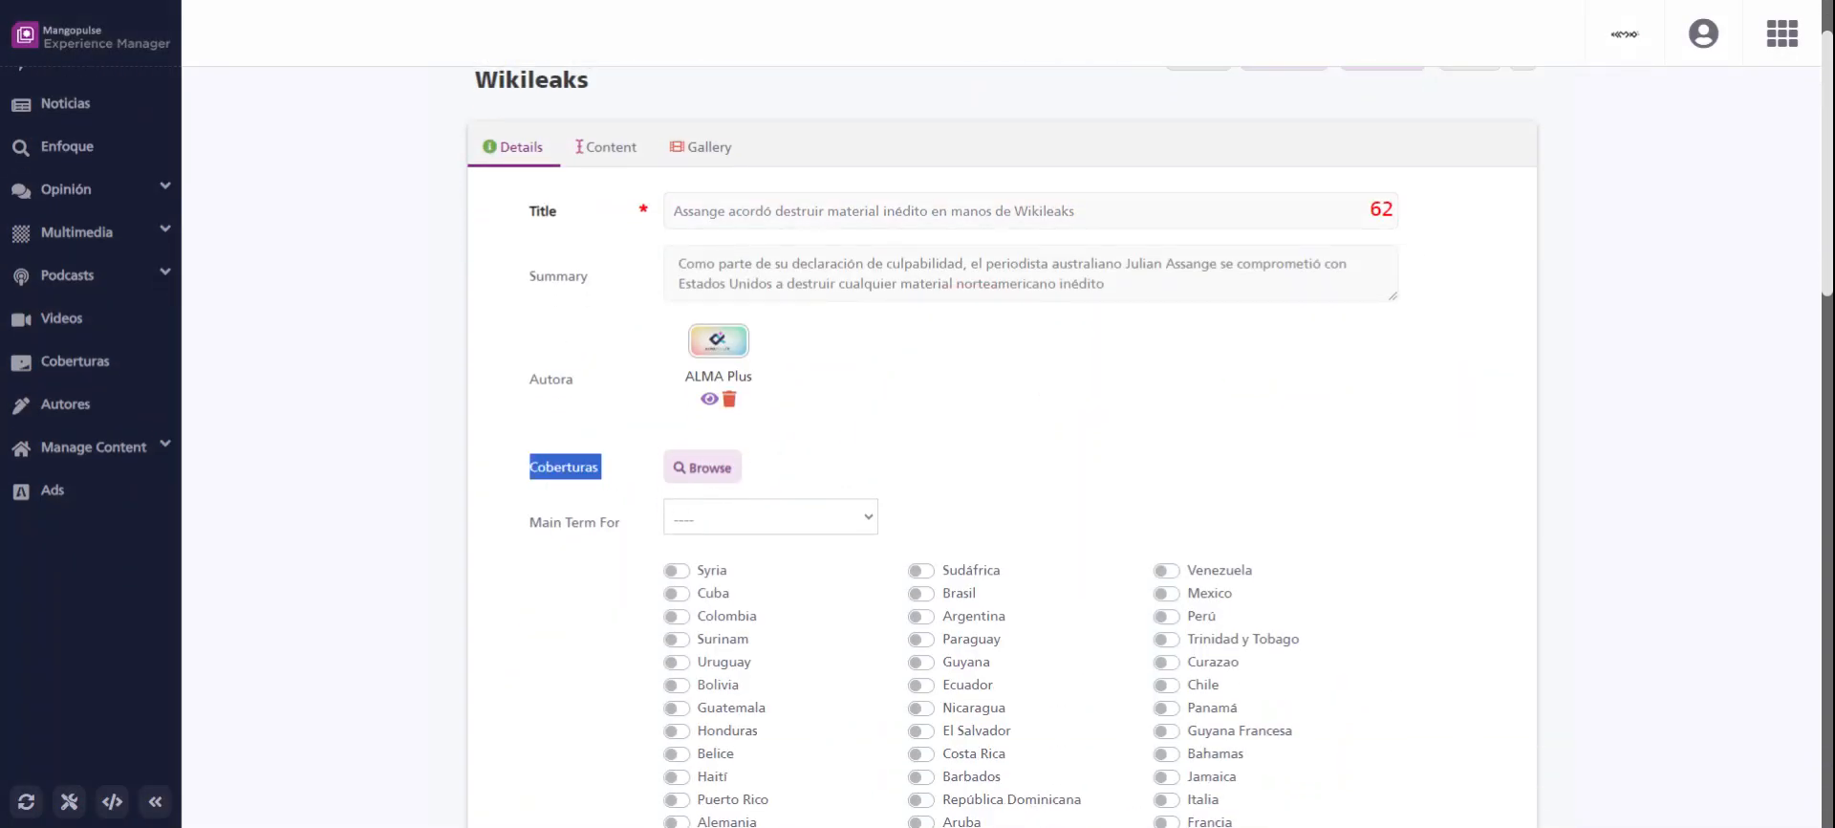
pyautogui.click(795, 474)
pyautogui.moveTo(606, 469); pyautogui.dragTo(520, 468)
pyautogui.click(707, 467)
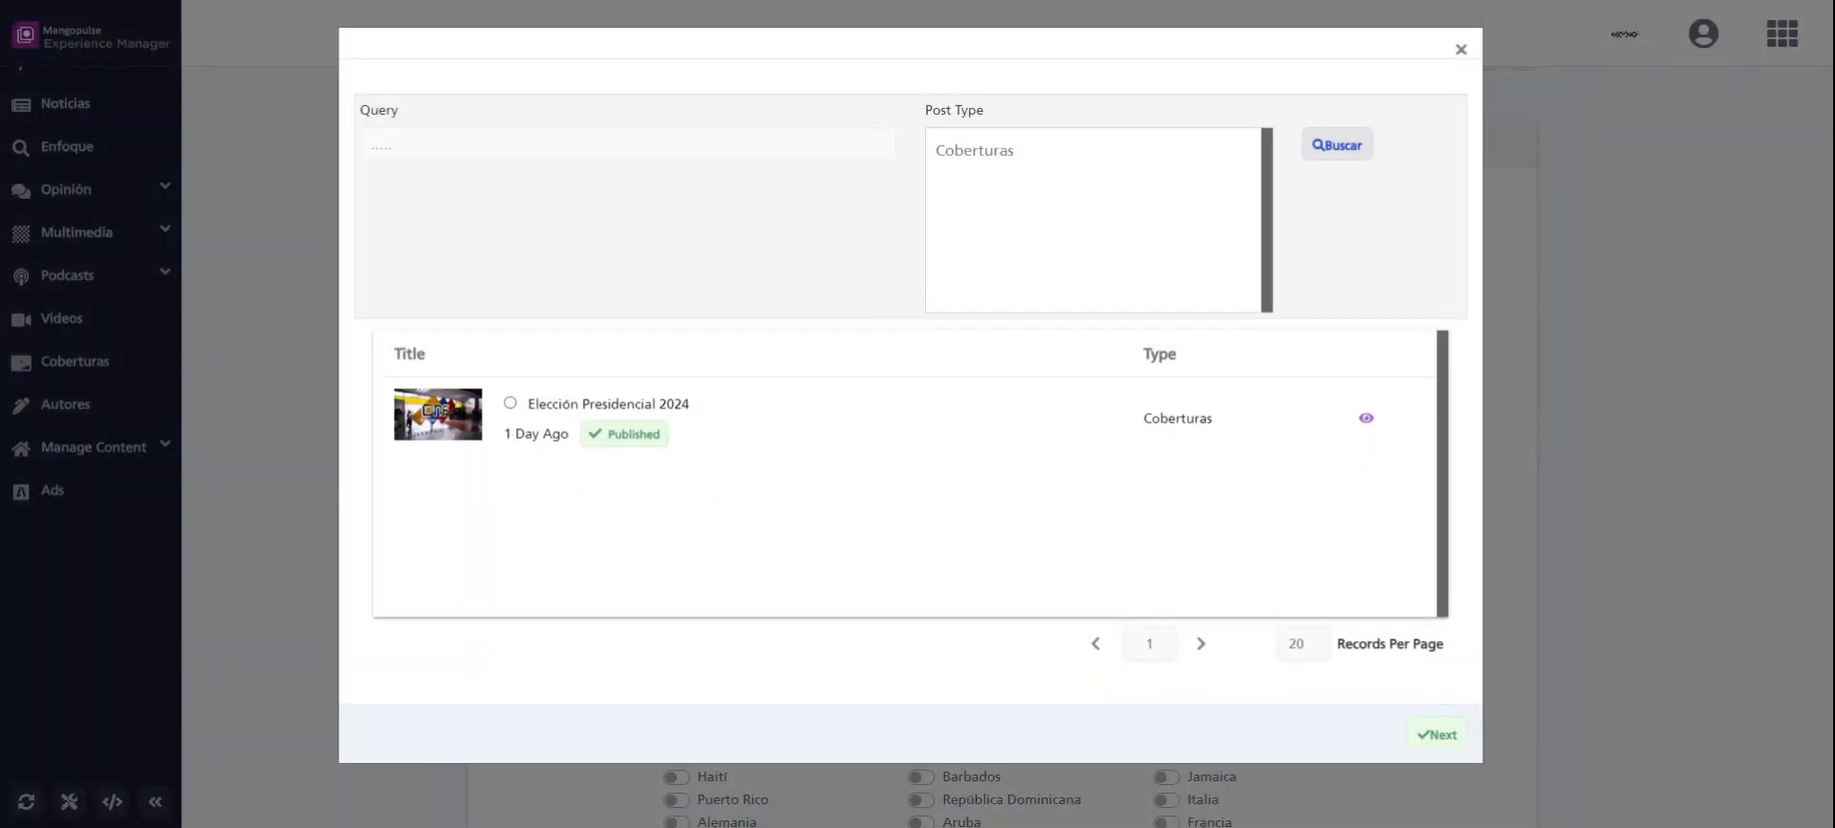
pyautogui.click(511, 403)
pyautogui.click(1437, 736)
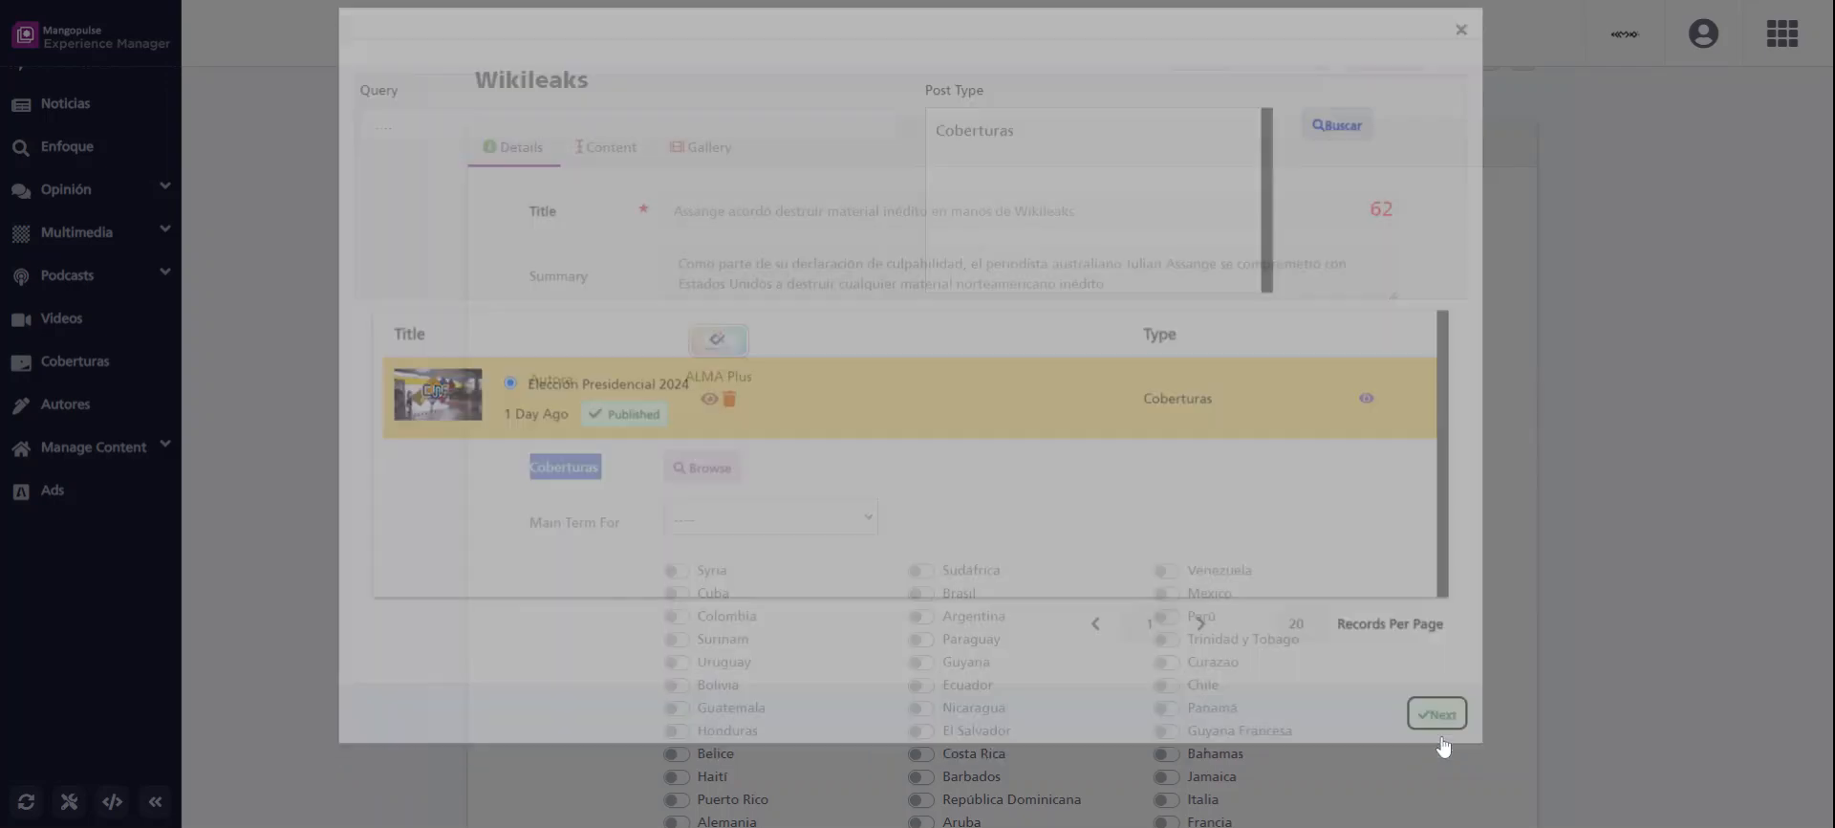
pyautogui.click(881, 509)
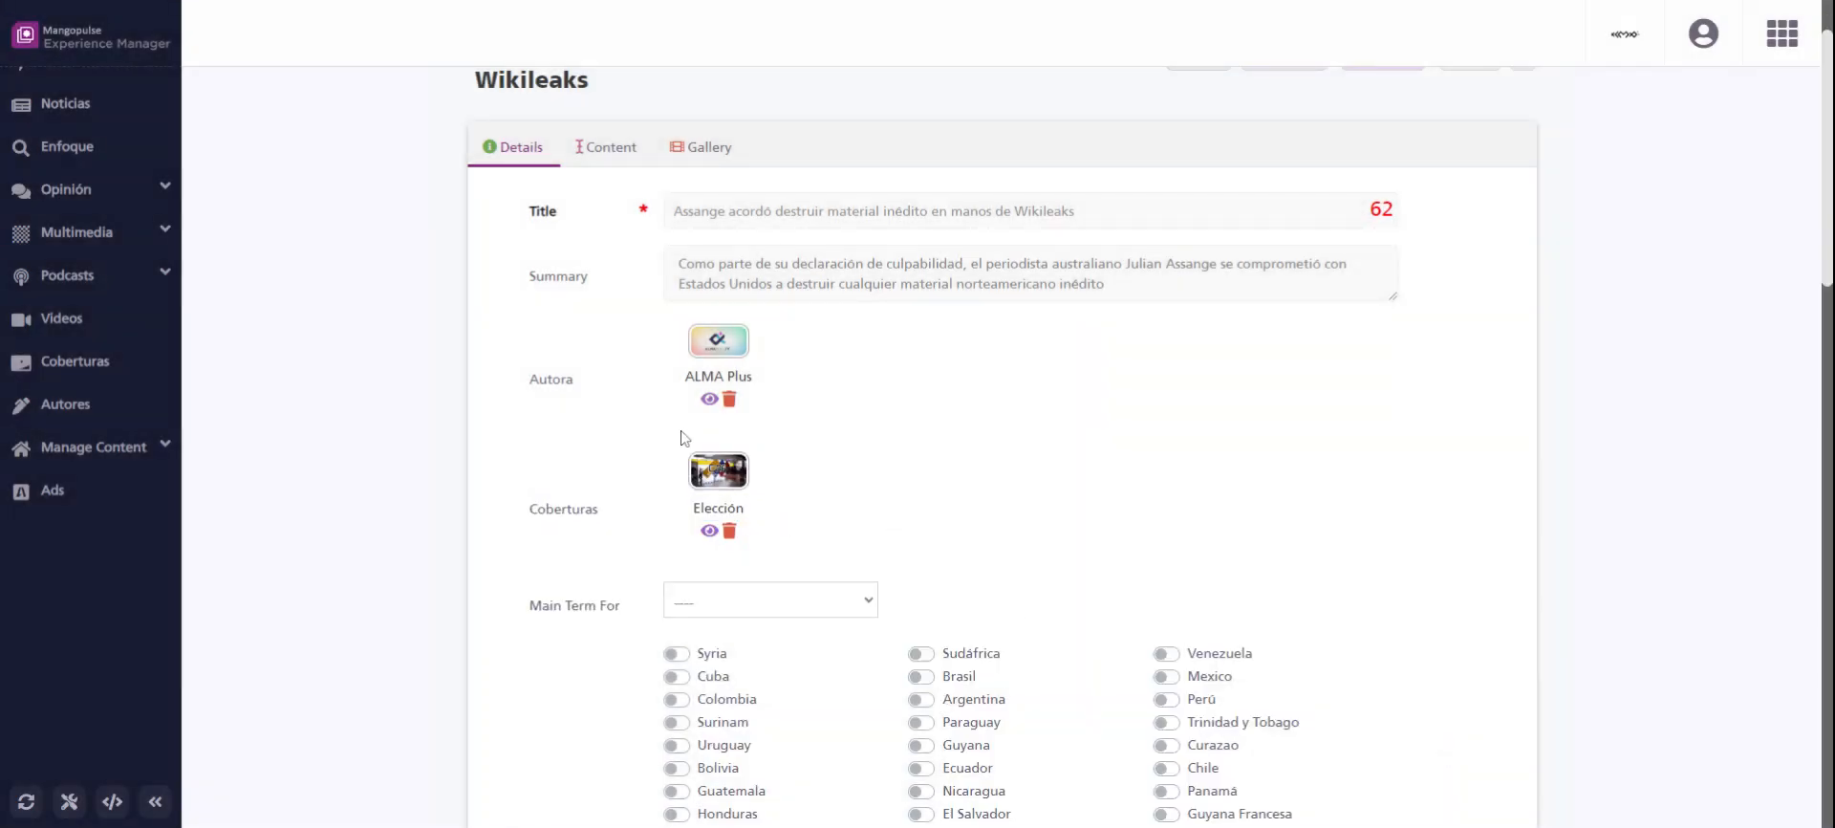
pyautogui.scroll(1, 782, 517)
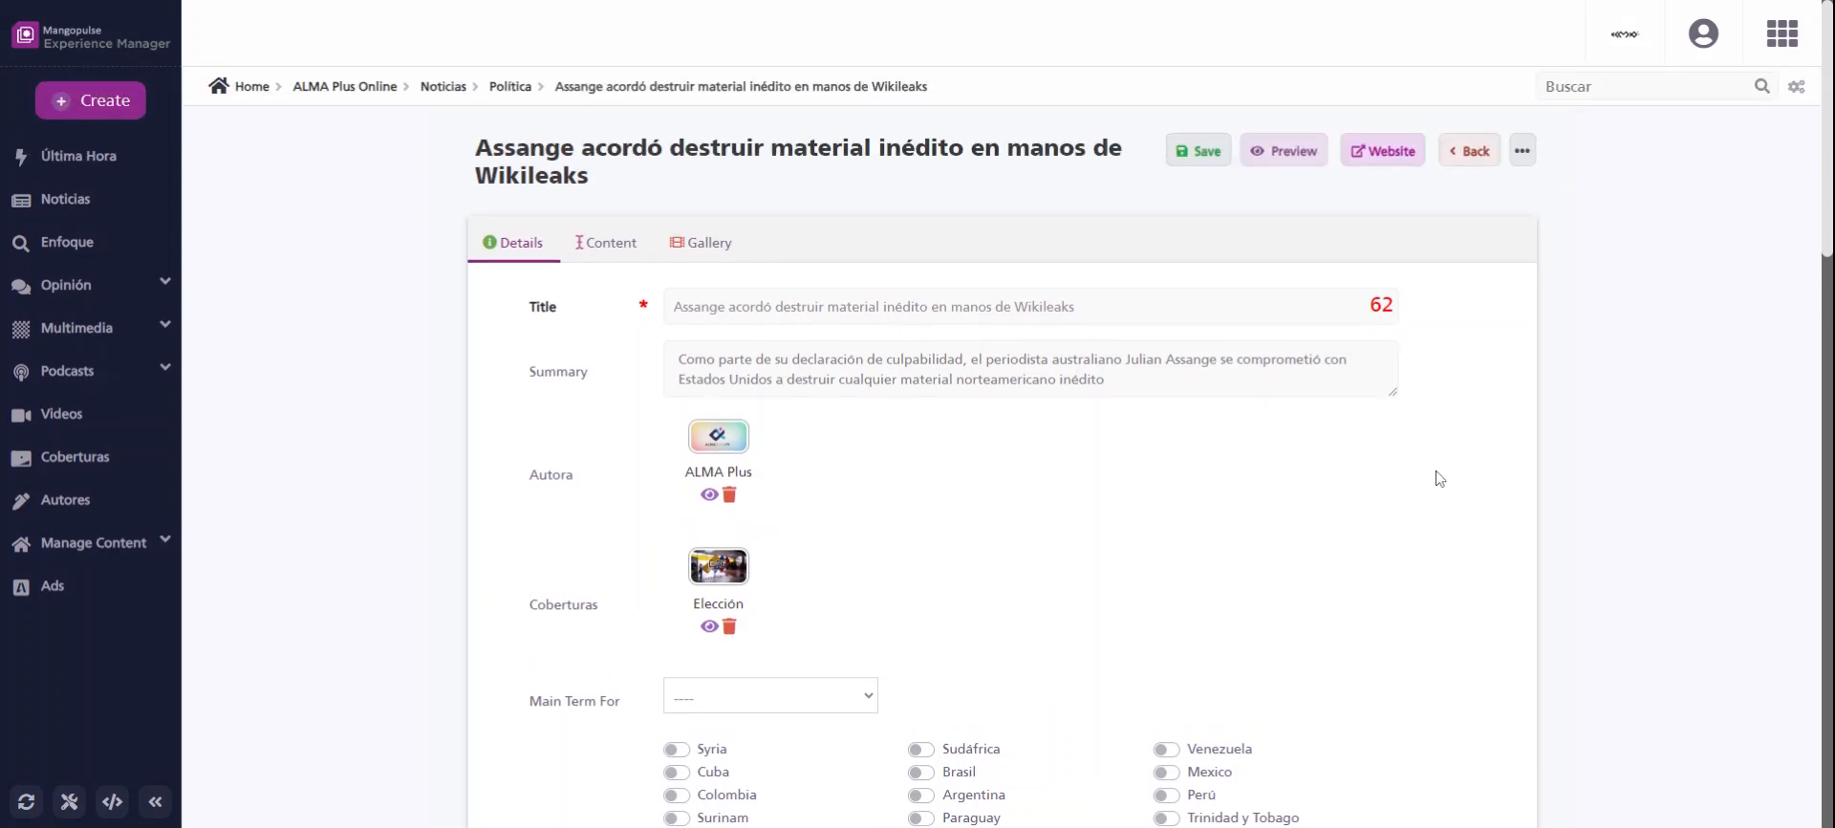
pyautogui.click(1204, 154)
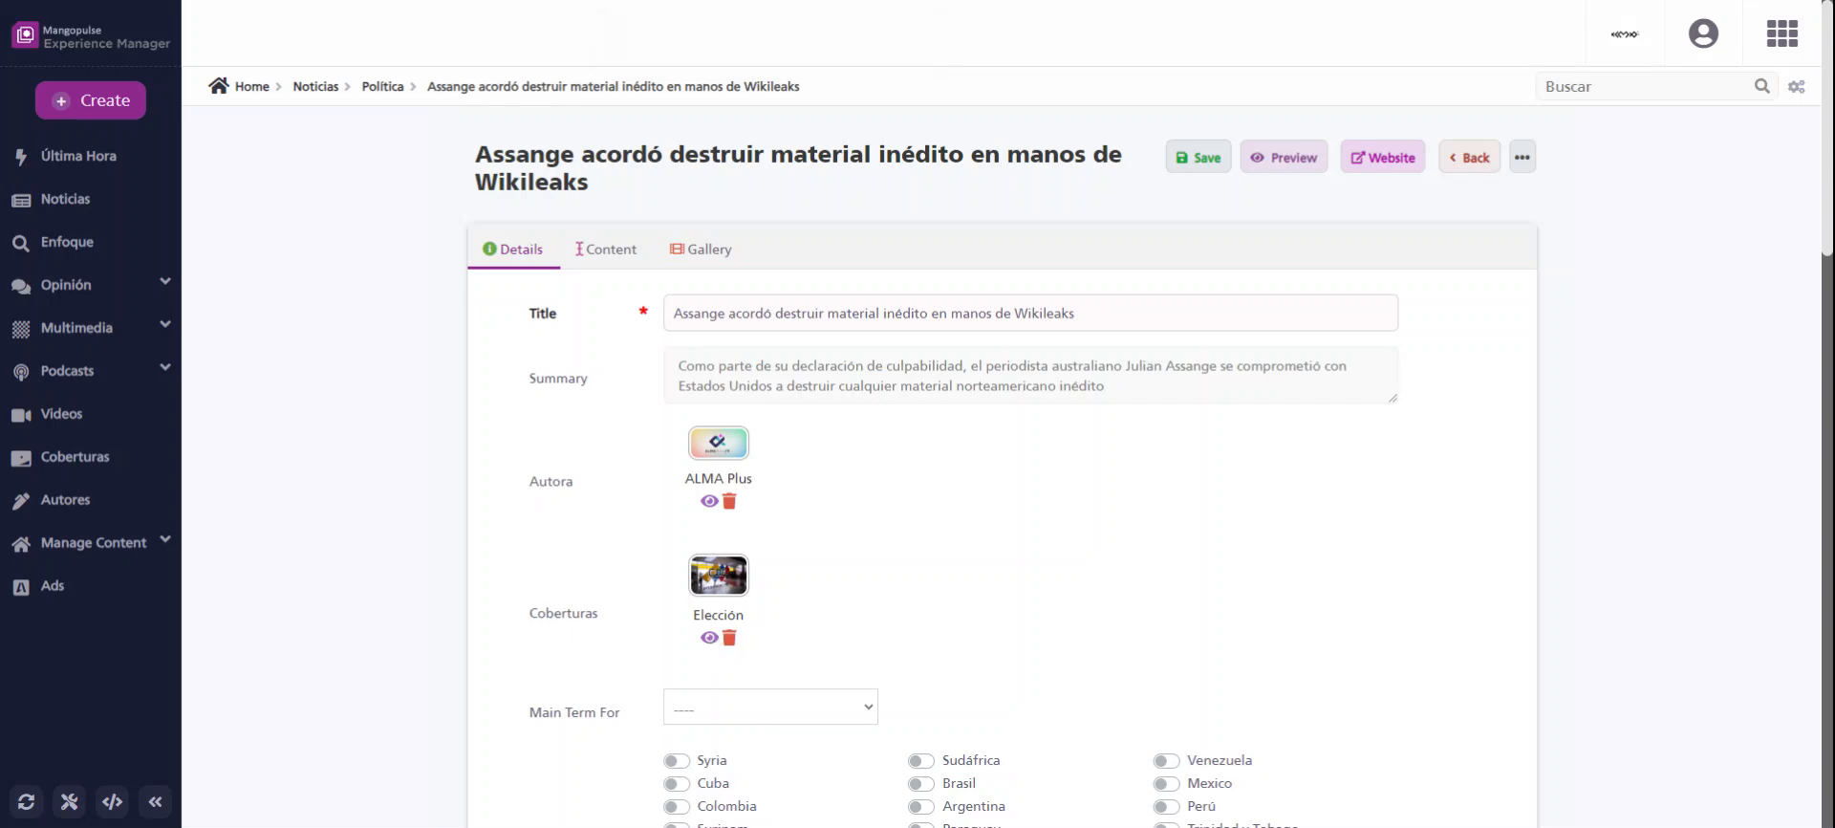
# Open the Elección Presidencial 2024 coverage from the Coberturas list and go to its related content section.
pyautogui.click(74, 460)
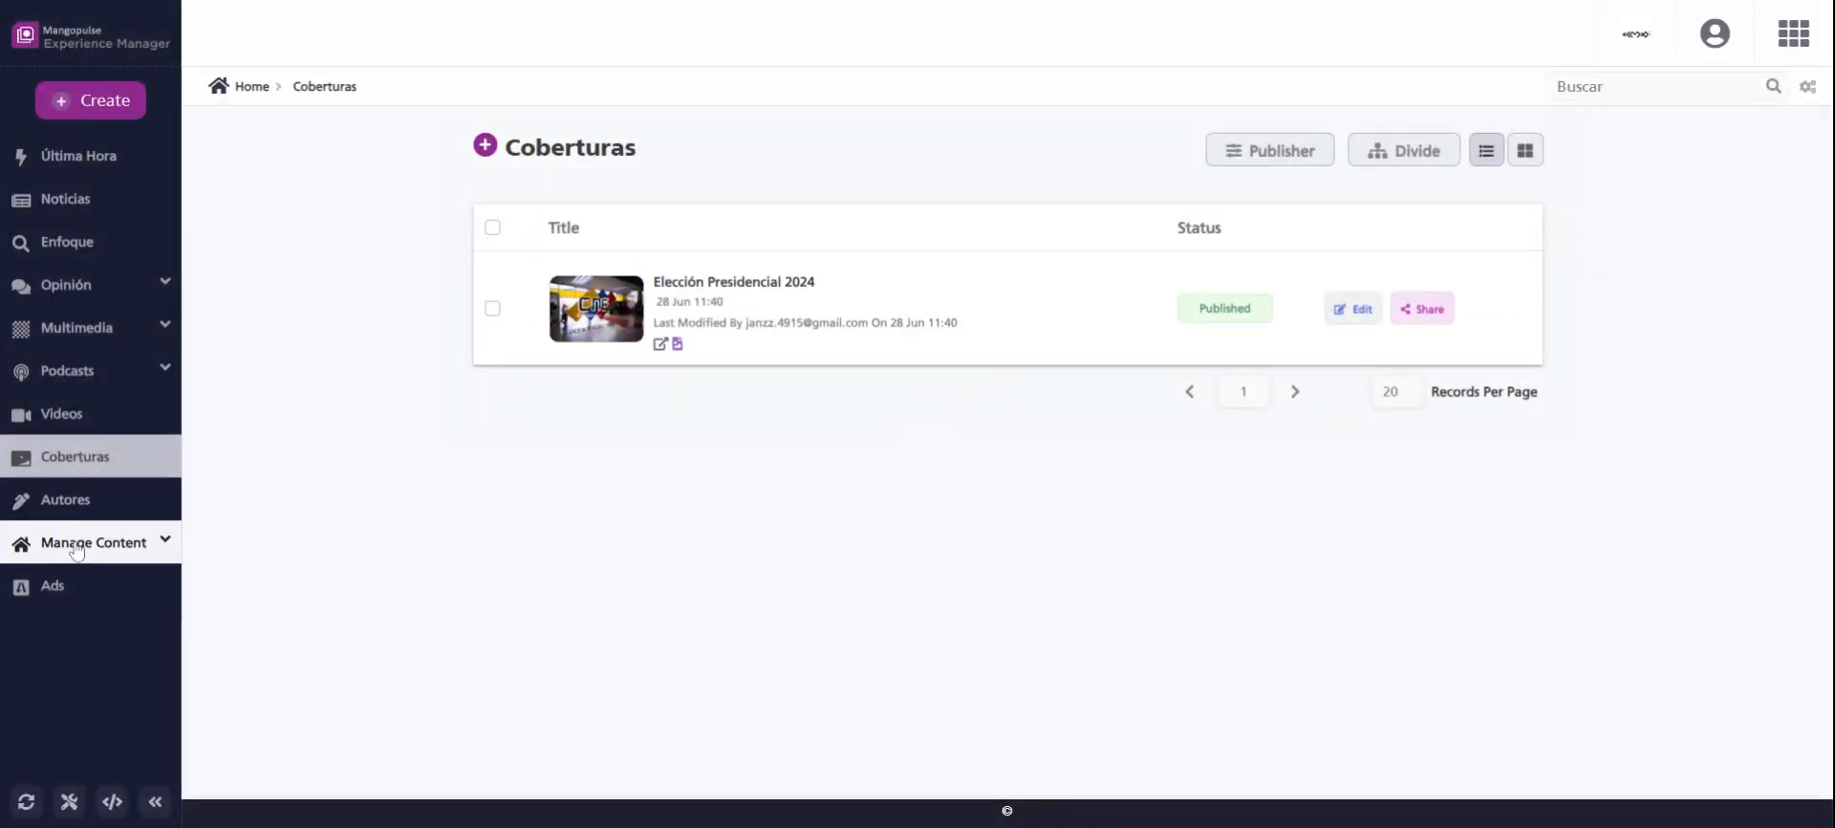
pyautogui.click(714, 291)
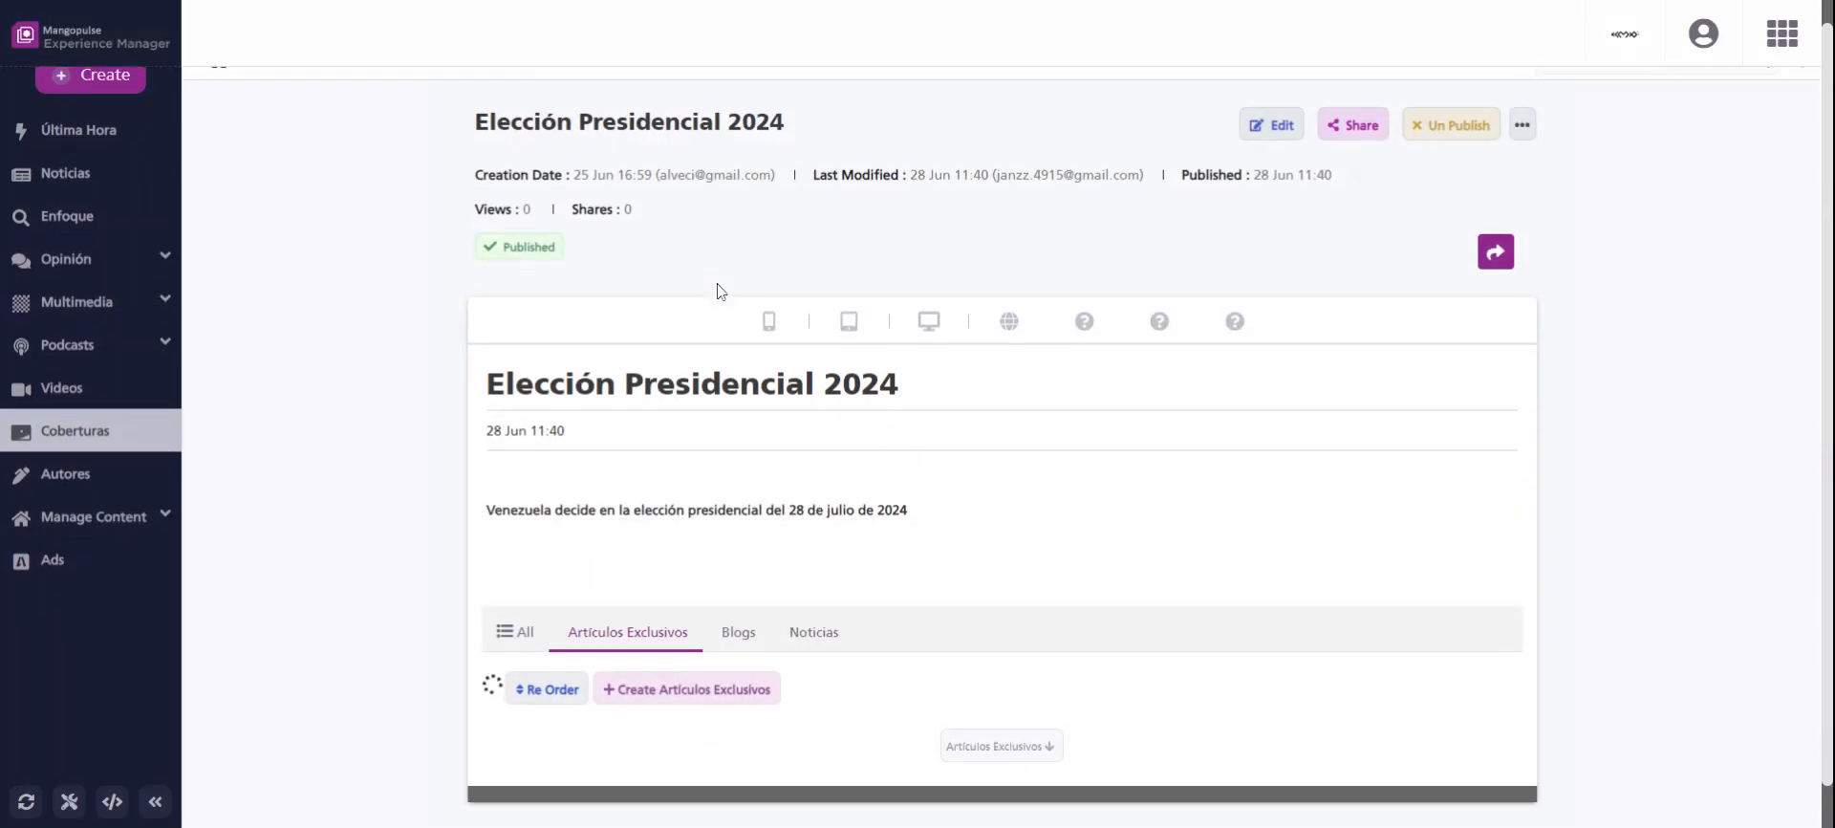
pyautogui.scroll(-1, 720, 287)
pyautogui.scroll(-5, 628, 472)
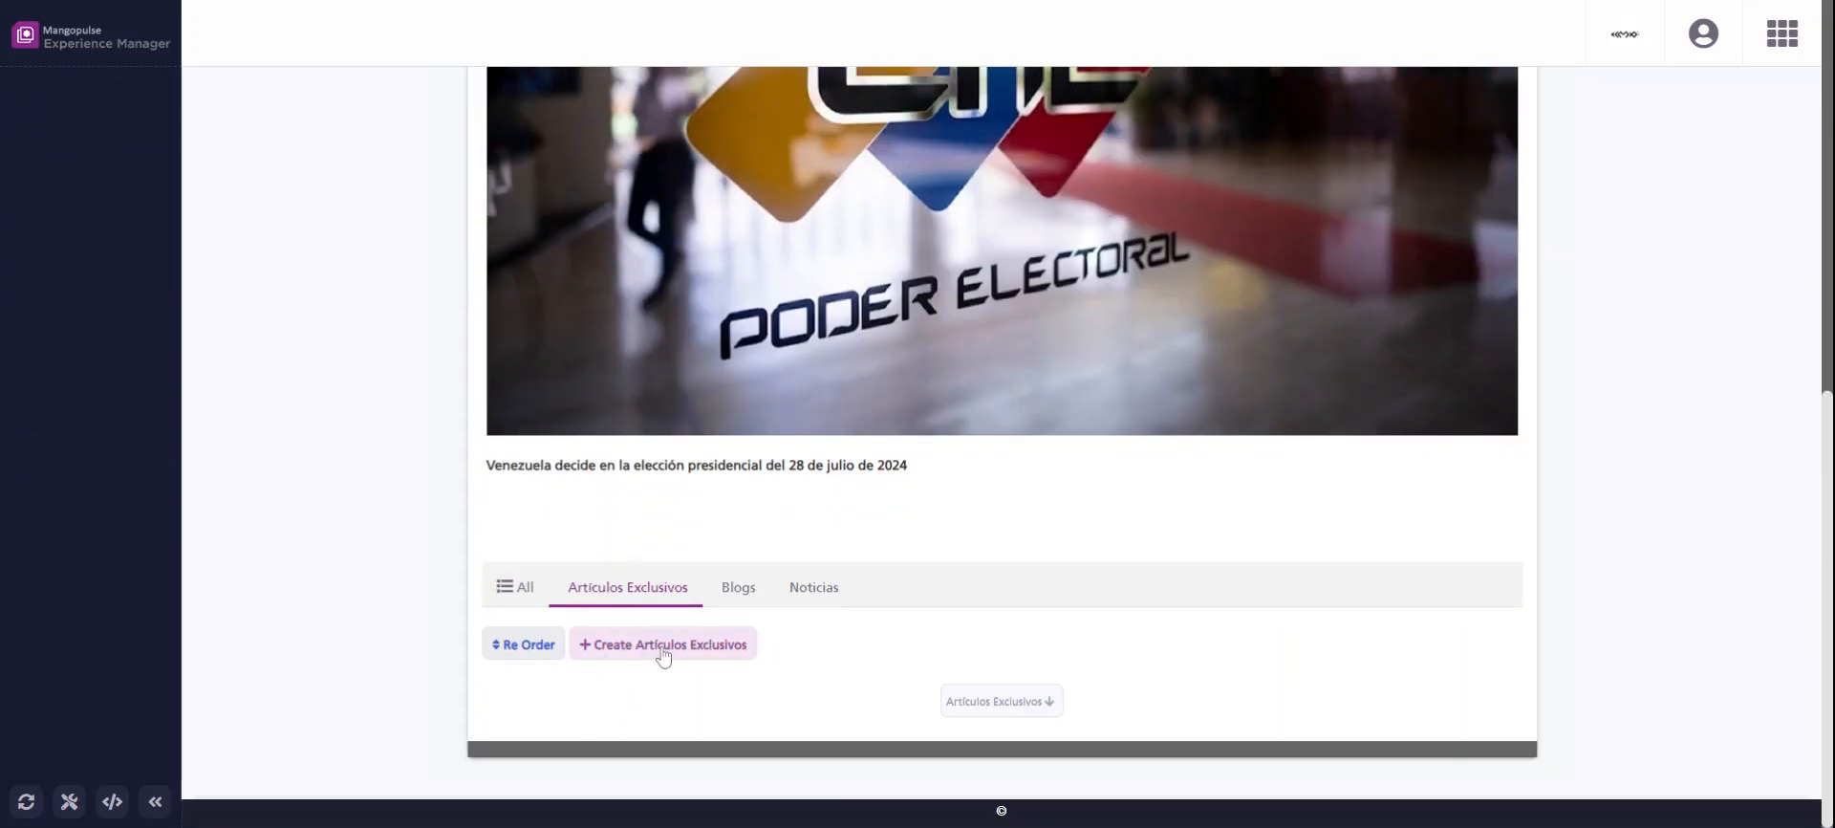
# Examine the coverage's related content for Blogs, Noticias and all types to check the linked news article.
pyautogui.click(736, 579)
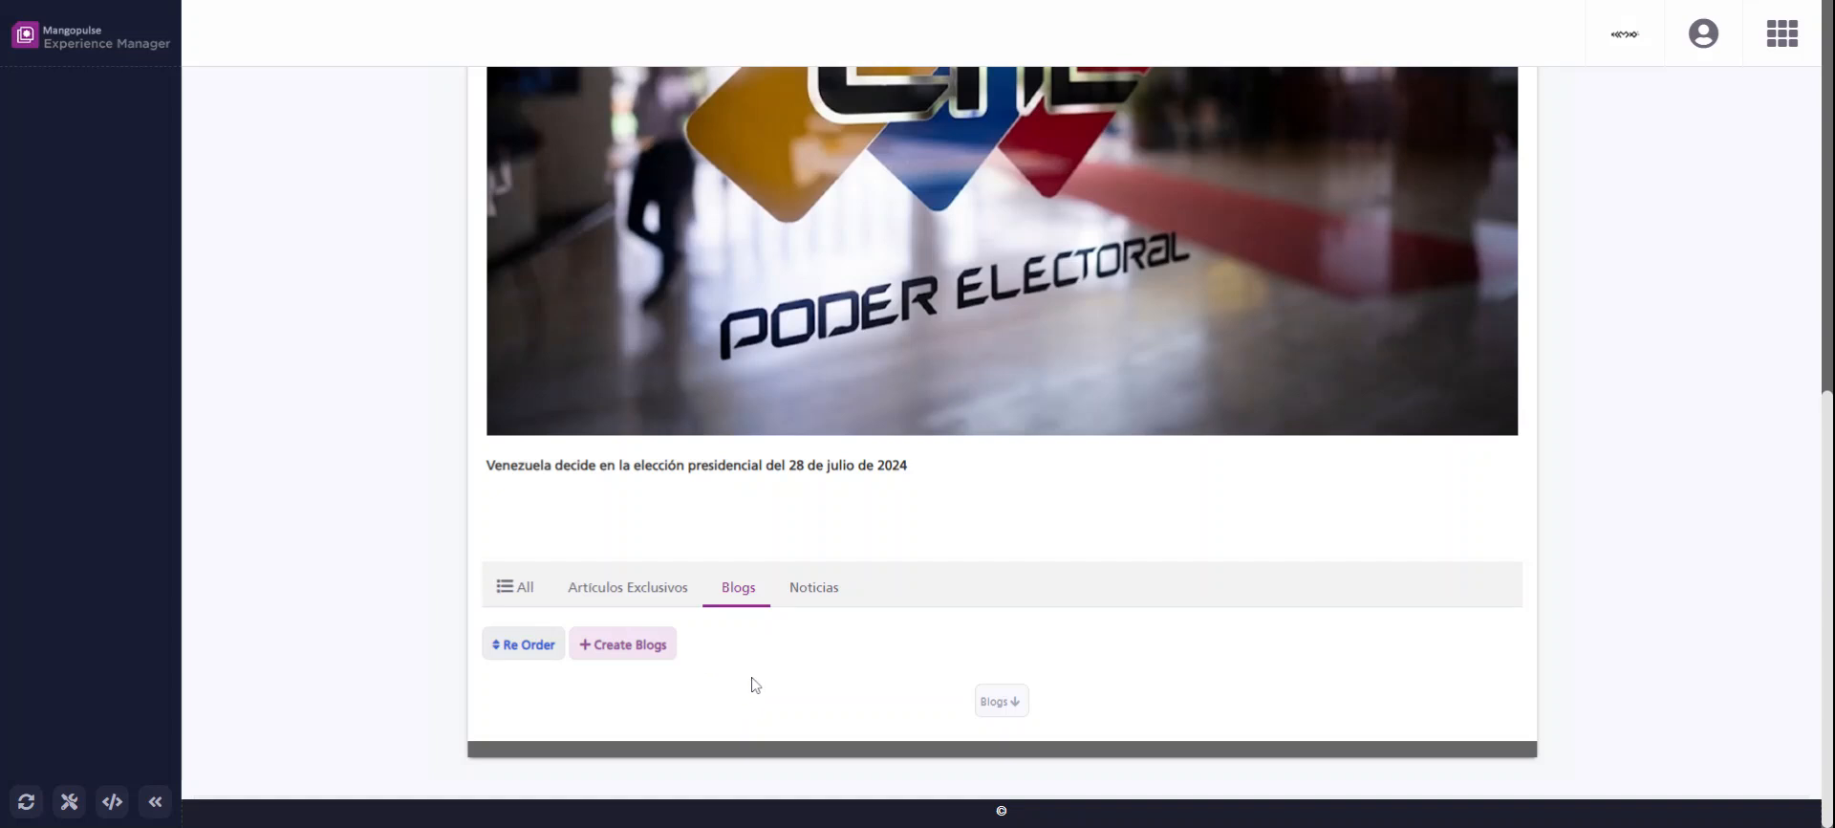
pyautogui.click(811, 589)
pyautogui.scroll(-2, 812, 594)
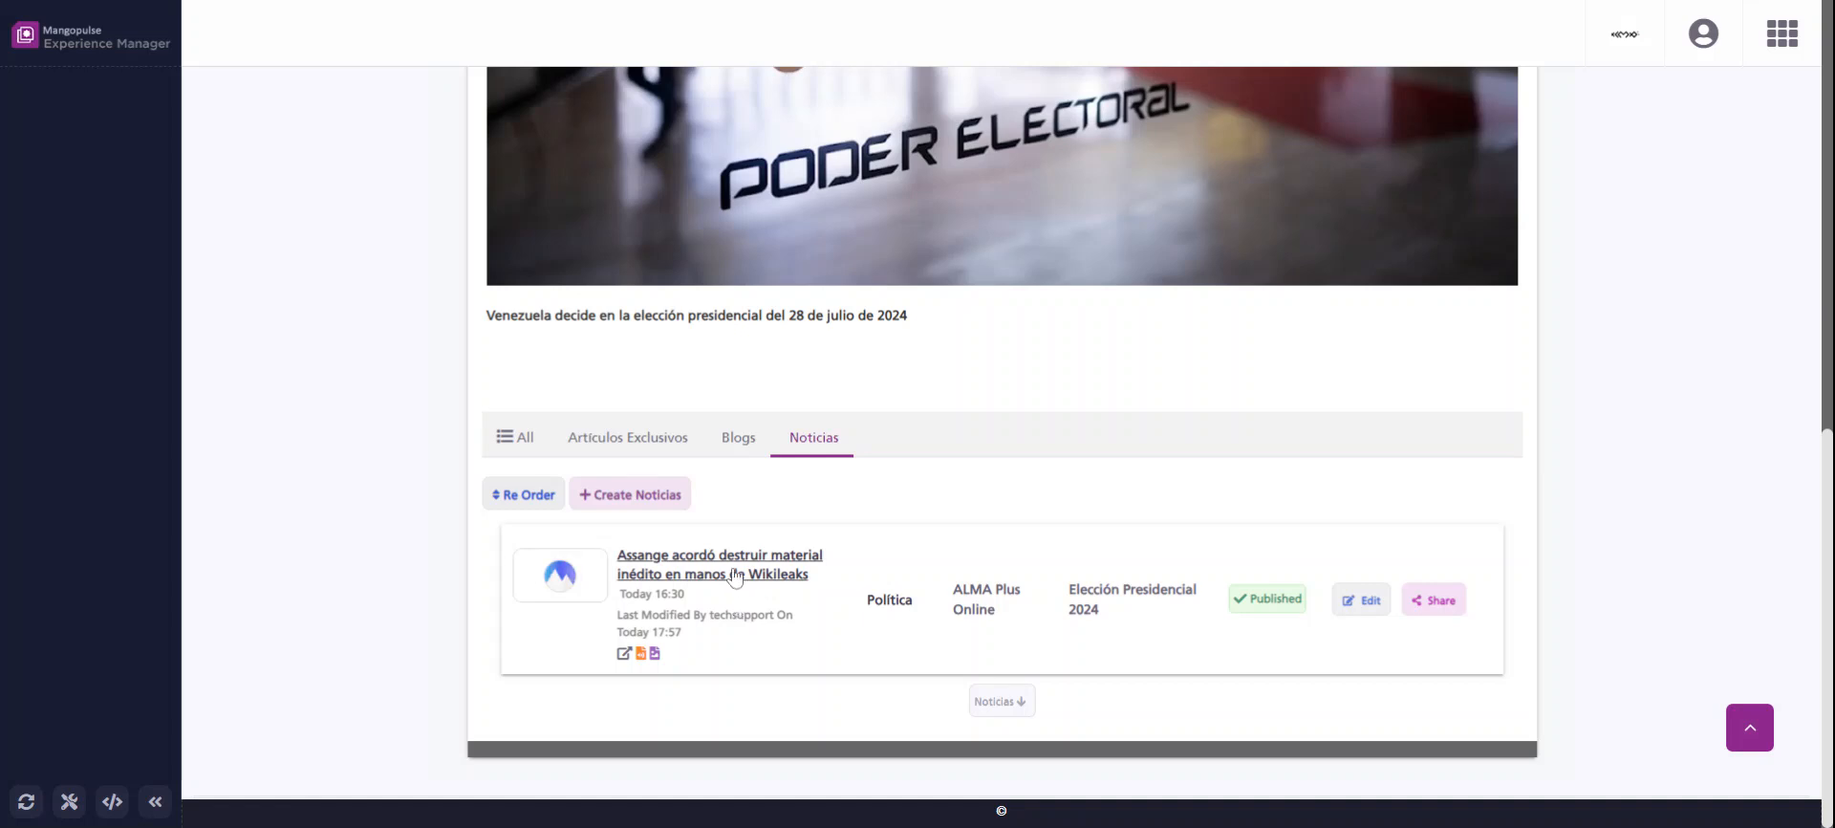
pyautogui.click(524, 451)
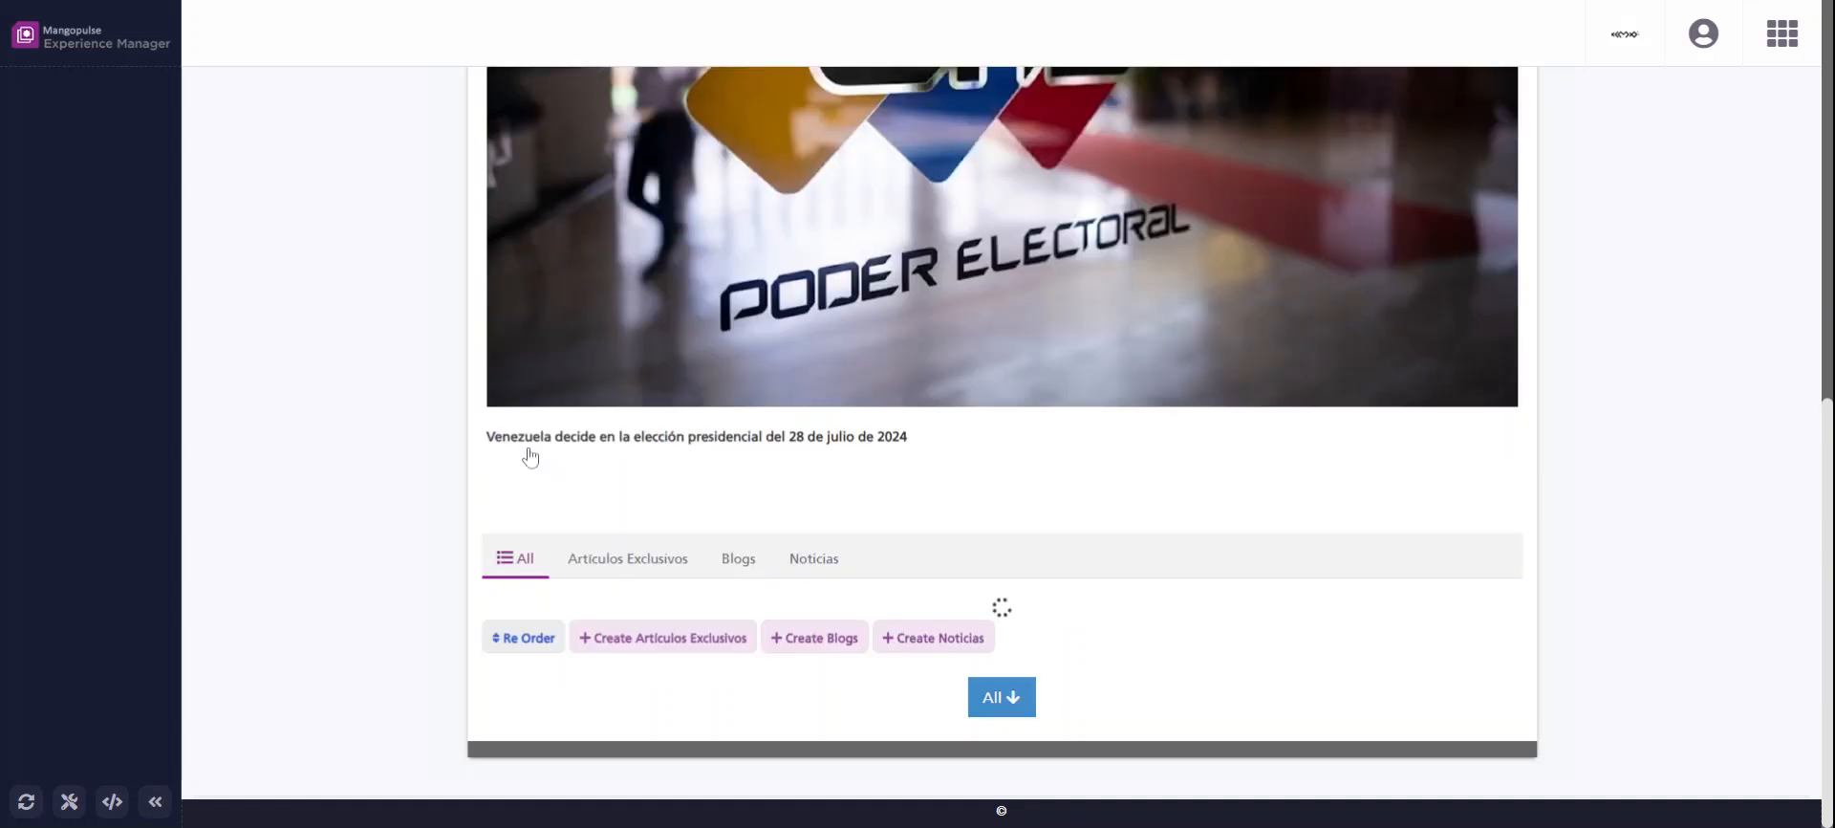